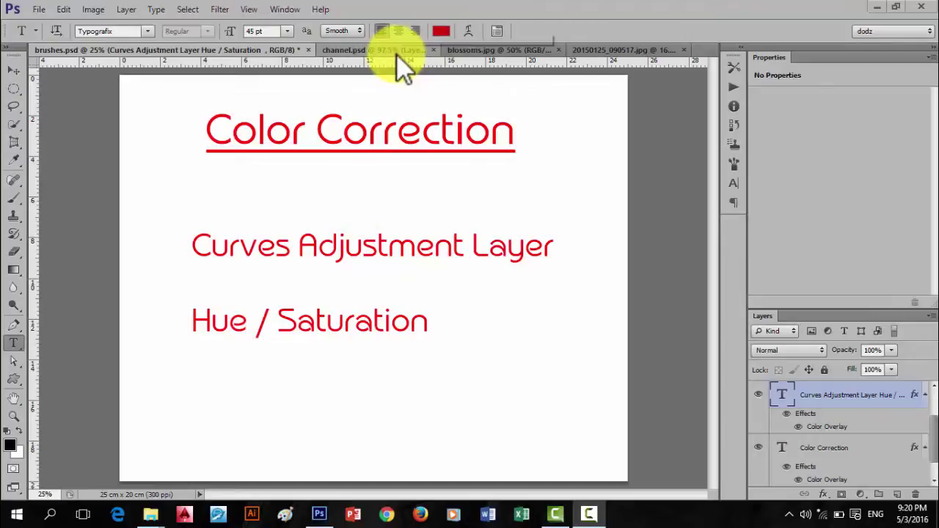
# Add a Curves adjustment layer above the Background of the 20150125_090517.jpg photo
pyautogui.click(524, 53)
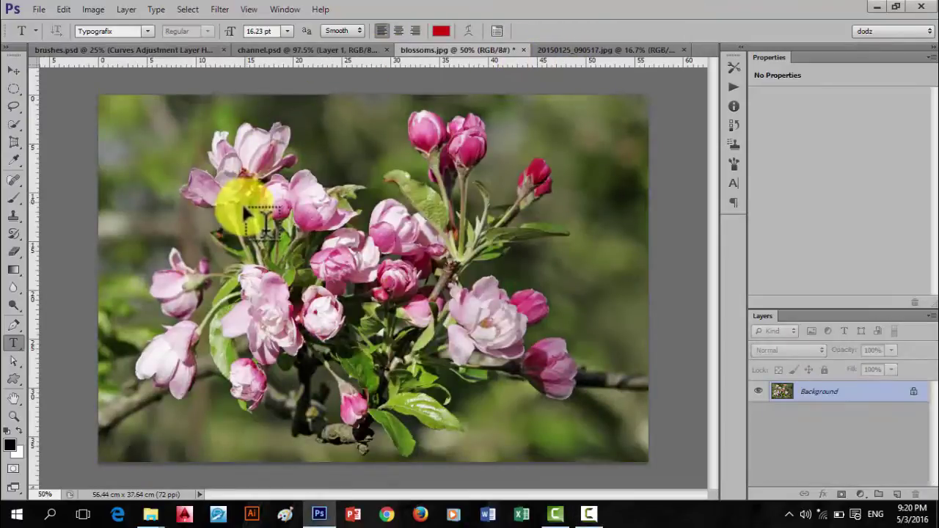
pyautogui.click(589, 50)
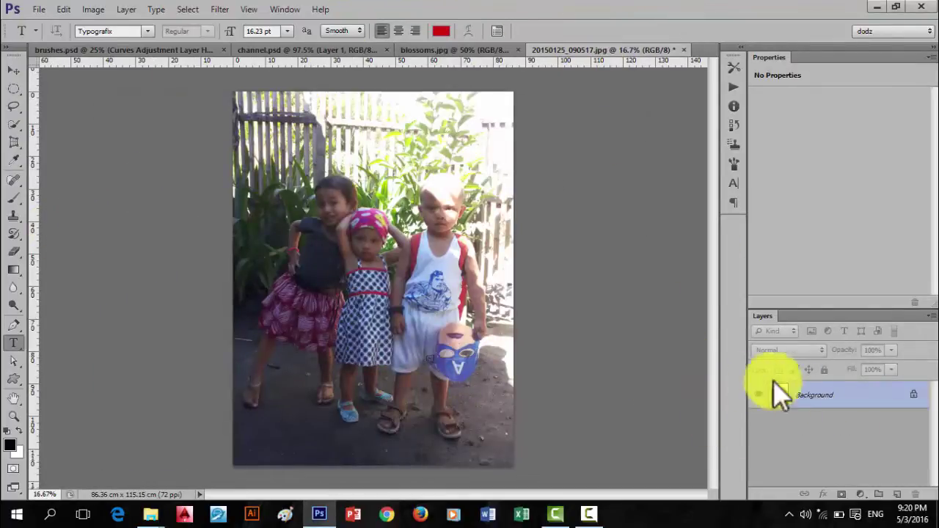
pyautogui.click(15, 69)
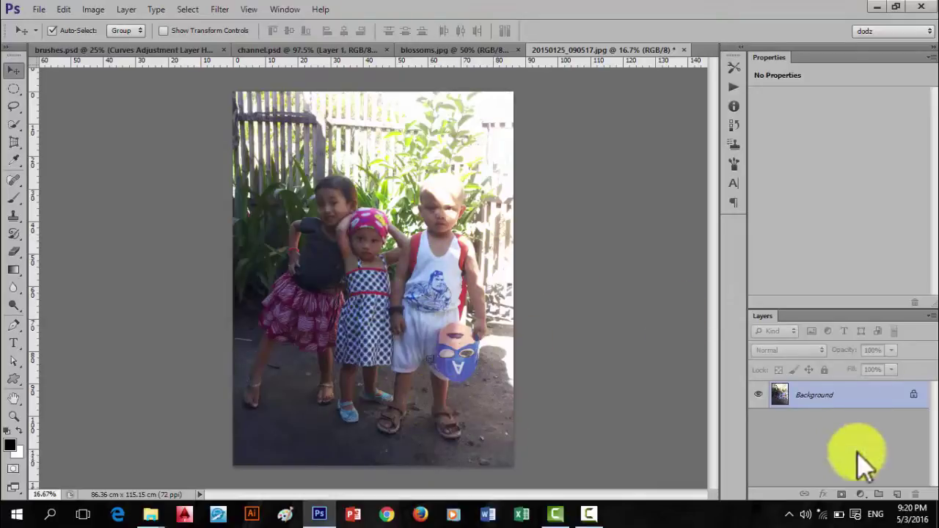
pyautogui.click(860, 494)
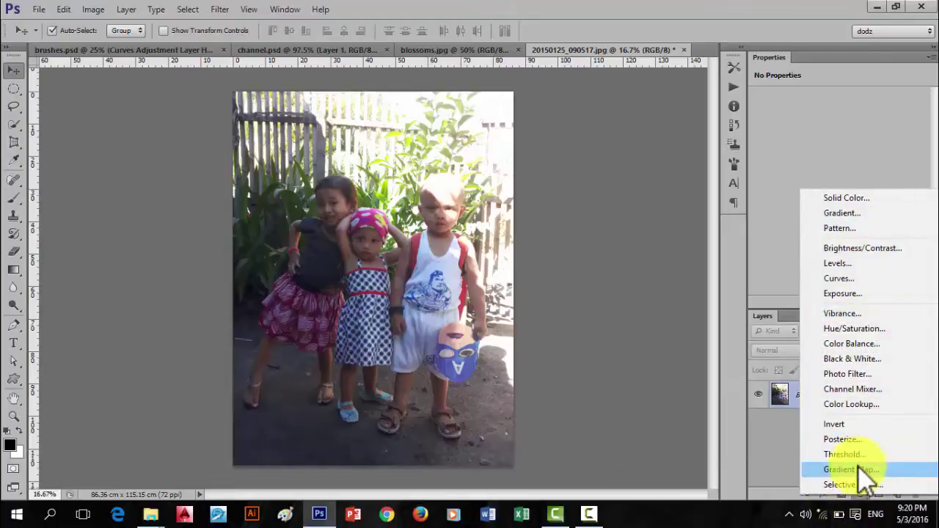
pyautogui.click(840, 279)
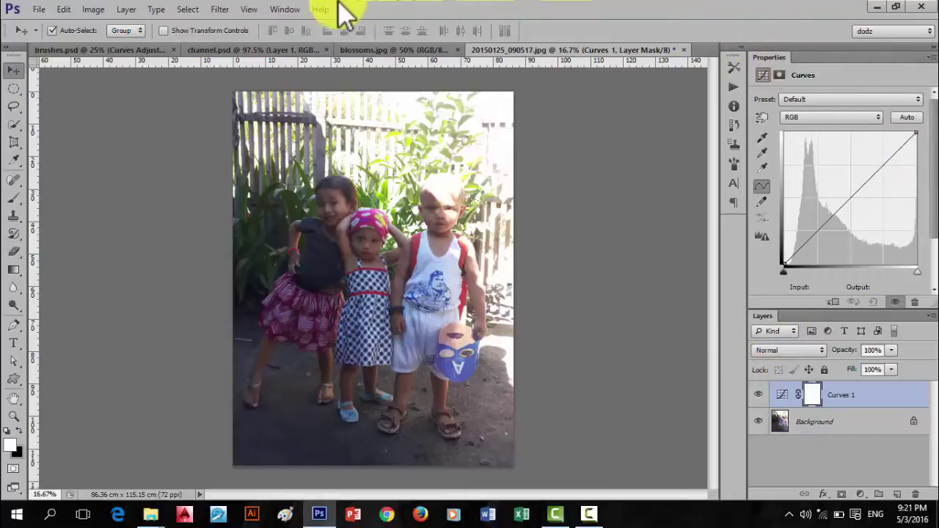
# Hide the Properties panel and show it again
pyautogui.click(281, 11)
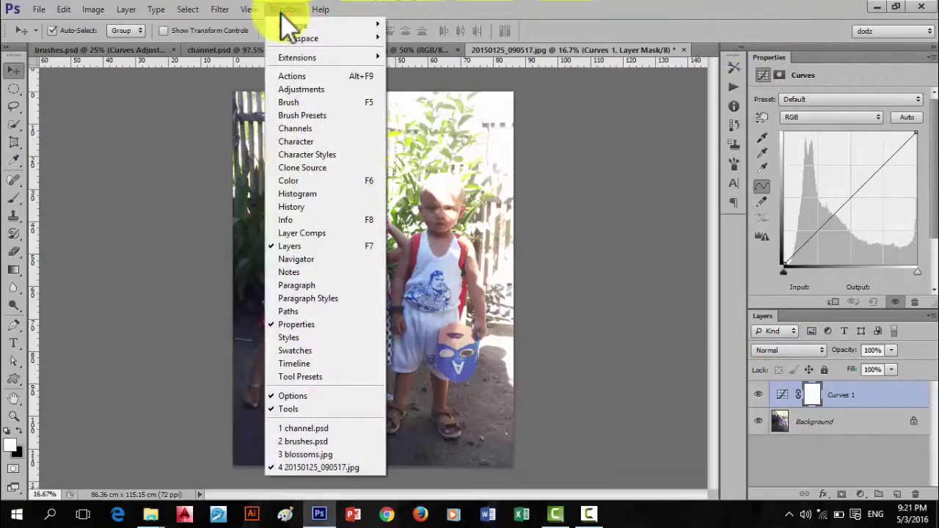
pyautogui.click(293, 324)
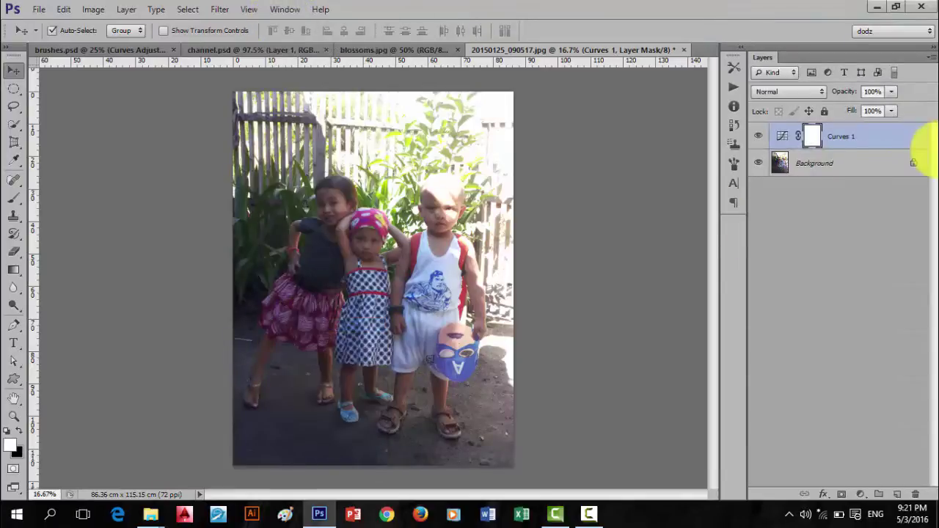
pyautogui.click(297, 10)
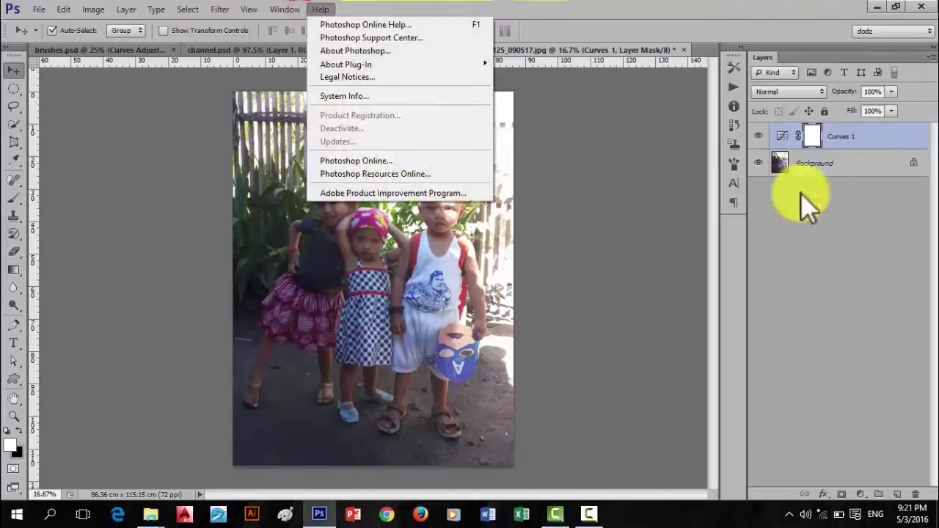
pyautogui.press('Escape')
pyautogui.click(283, 9)
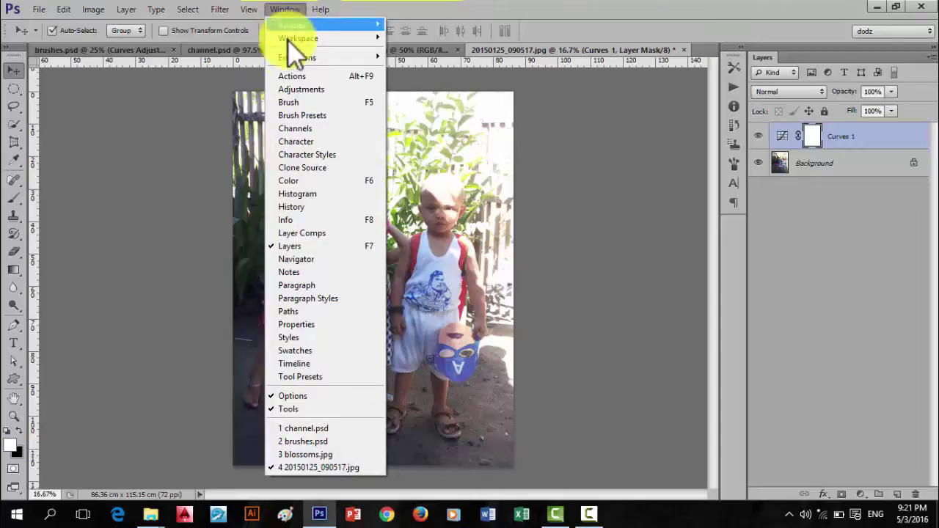
pyautogui.click(299, 325)
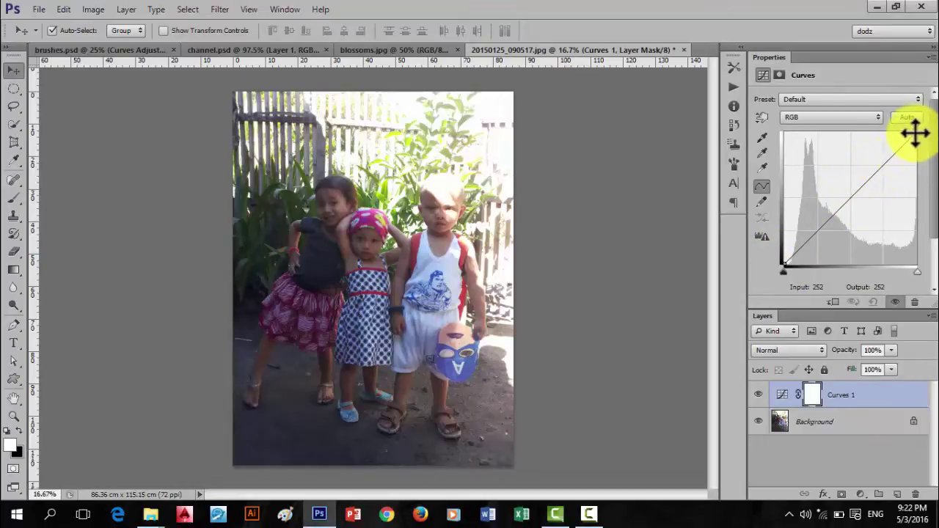
# Shape the RGB curve into an S by adding highlight and midtone points and a shadow point at input 58, output 36
pyautogui.moveTo(784, 269); pyautogui.dragTo(763, 273)
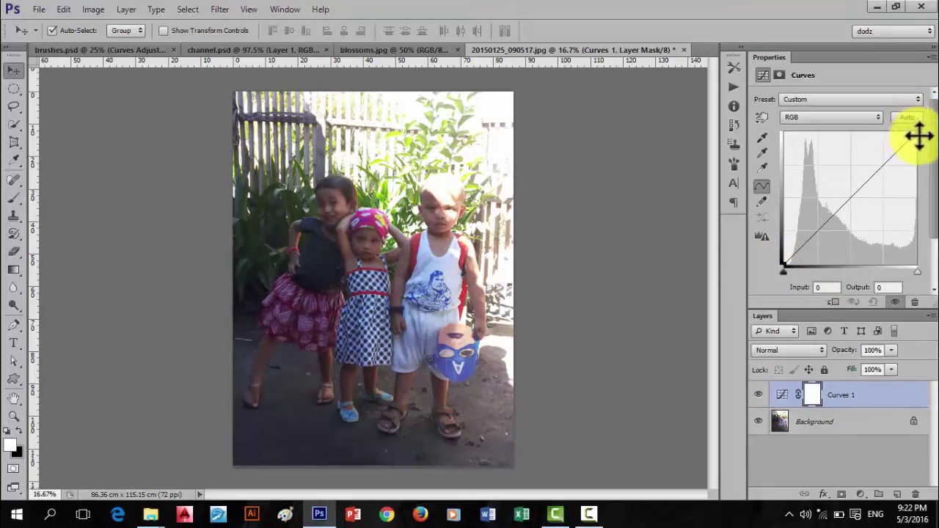
pyautogui.moveTo(894, 134); pyautogui.dragTo(928, 137)
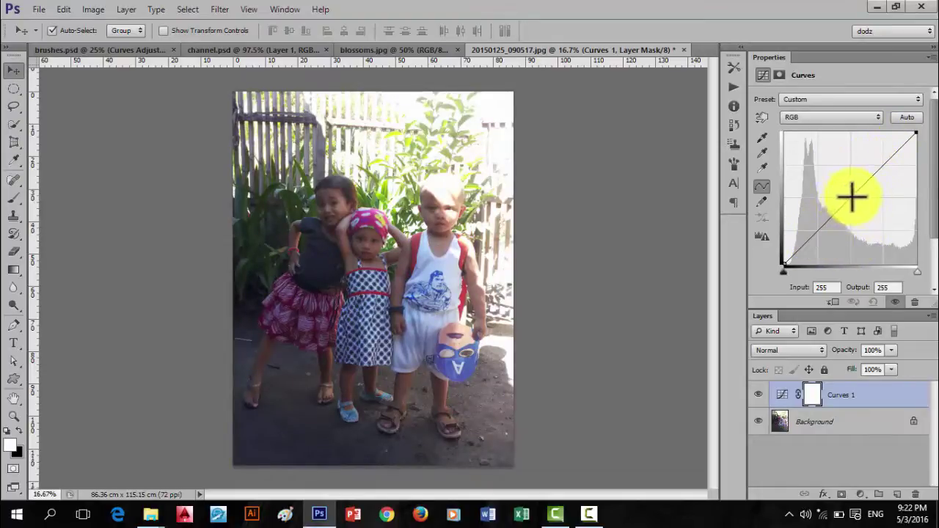
pyautogui.click(821, 234)
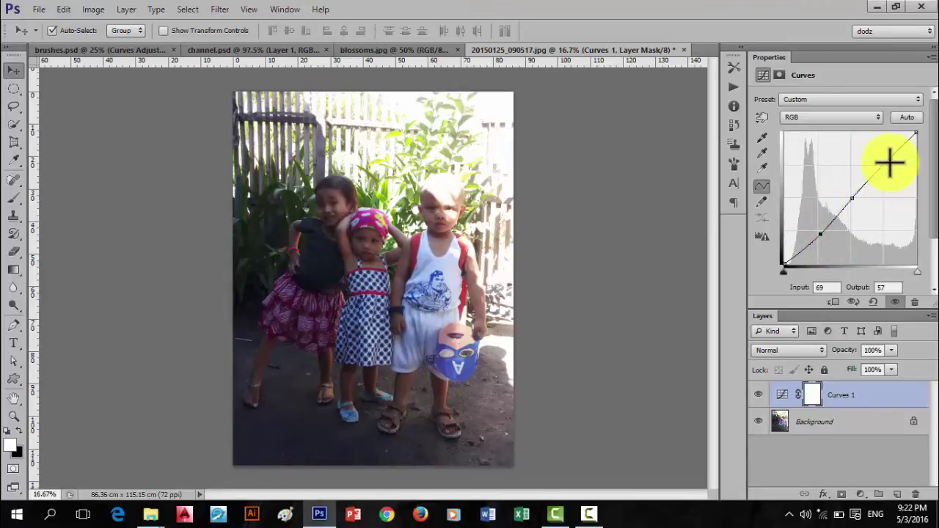
pyautogui.moveTo(890, 154); pyautogui.dragTo(889, 154)
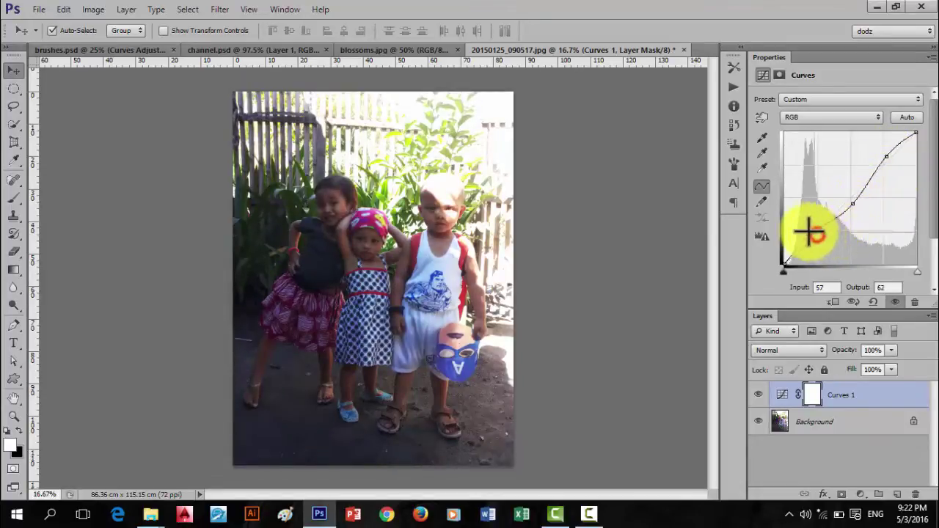
pyautogui.moveTo(809, 232); pyautogui.dragTo(809, 244)
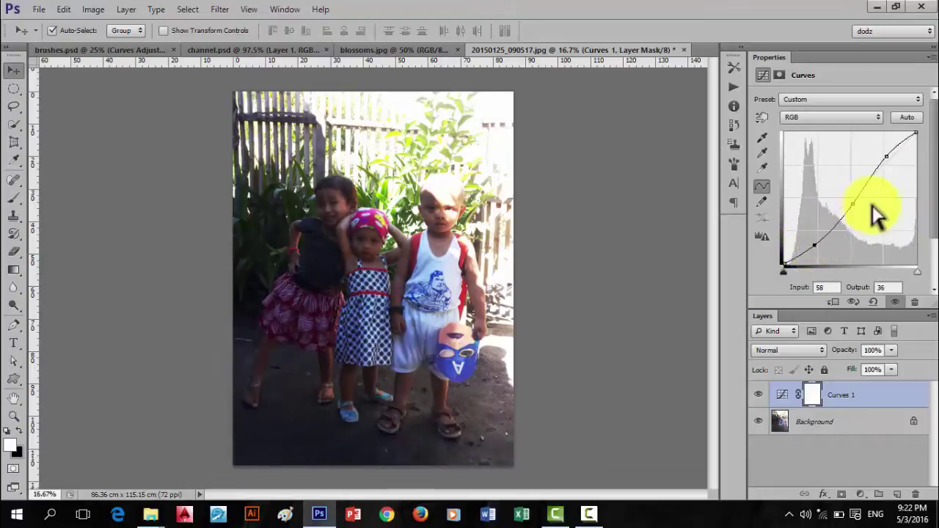
pyautogui.moveTo(849, 197)
pyautogui.mouseDown()
pyautogui.moveTo(845, 190)
pyautogui.moveTo(859, 210)
pyautogui.moveTo(856, 193)
pyautogui.moveTo(856, 201)
pyautogui.moveTo(843, 192)
pyautogui.mouseUp()
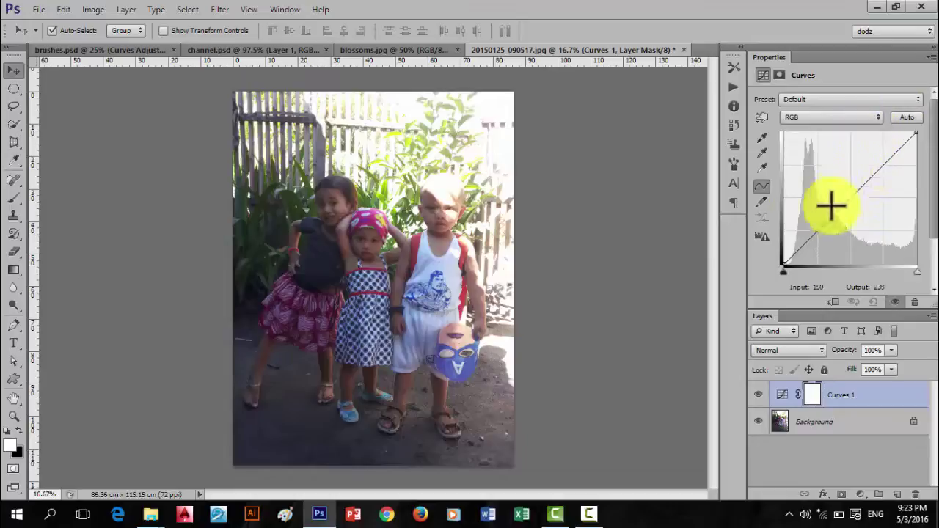
# Apply the automatic curves correction and toggle the Curves 1 layer's visibility to compare before and after
pyautogui.click(906, 122)
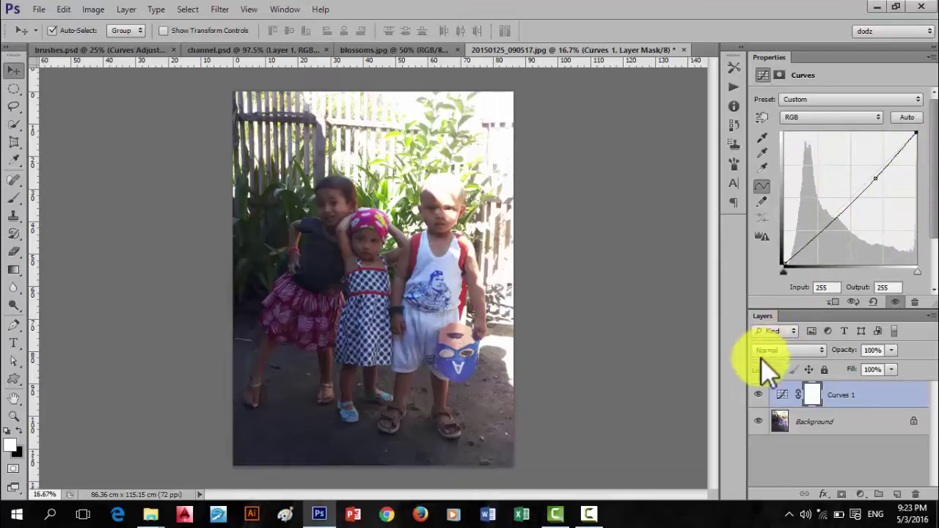
pyautogui.click(758, 396)
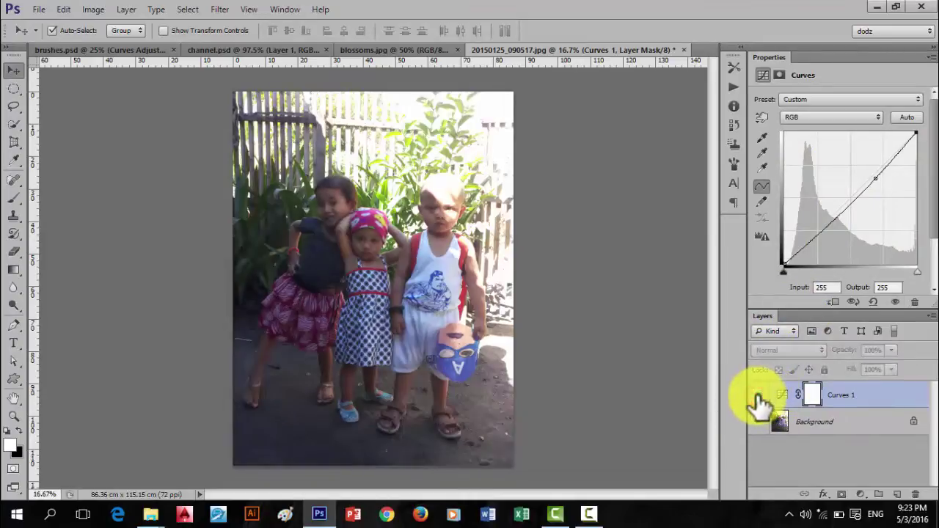
pyautogui.click(757, 396)
pyautogui.click(757, 397)
pyautogui.click(758, 397)
pyautogui.click(758, 396)
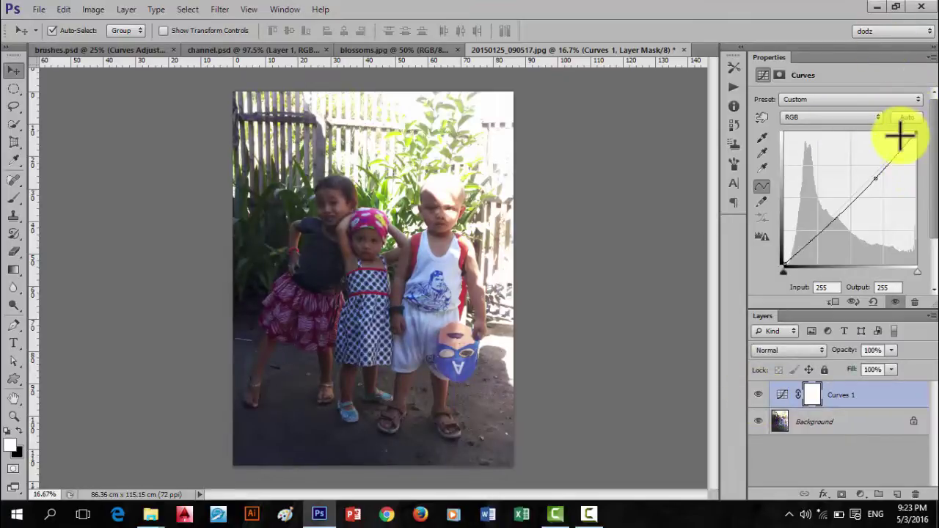
# Preview Find Dark & Light Colors in the curves' auto color correction options, compare the contrast algorithms, and apply Enhance Per Channel Contrast
pyautogui.click(932, 58)
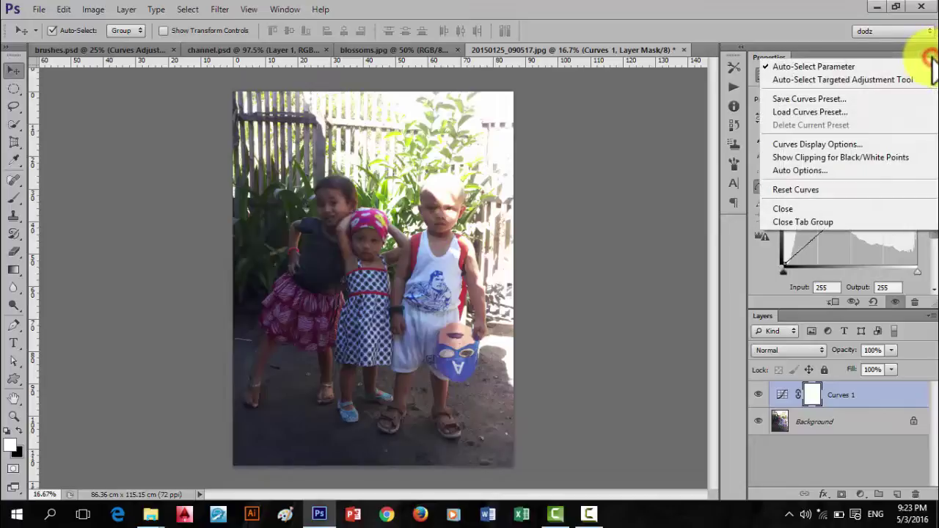
pyautogui.click(801, 173)
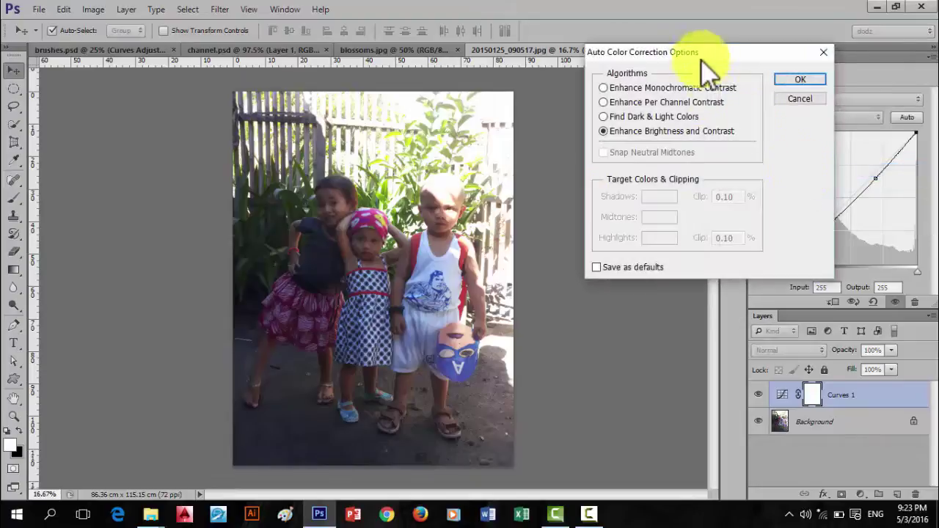
pyautogui.moveTo(723, 55); pyautogui.dragTo(665, 51)
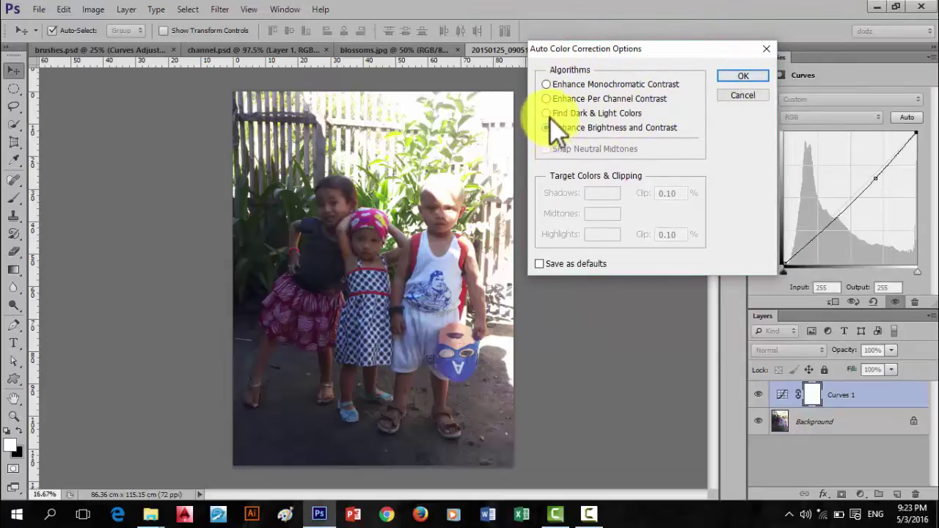
pyautogui.moveTo(634, 50); pyautogui.dragTo(625, 50)
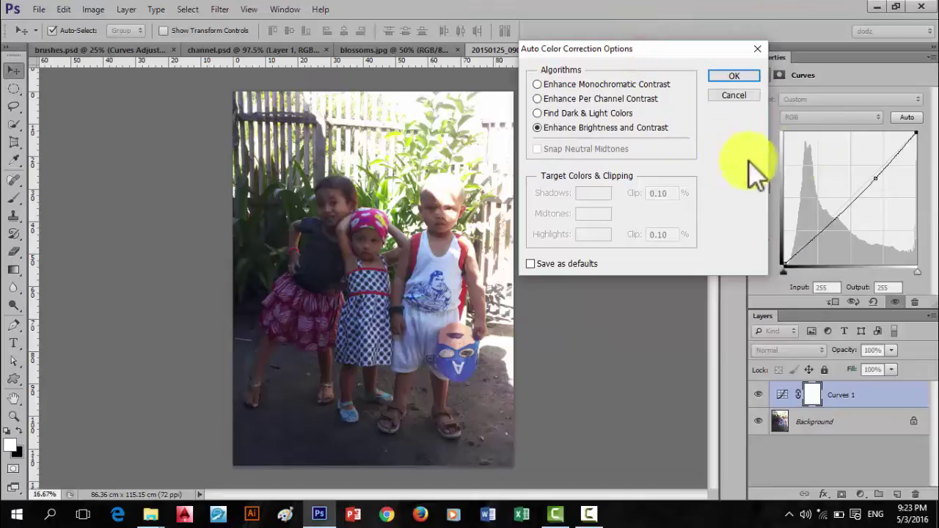
pyautogui.click(537, 114)
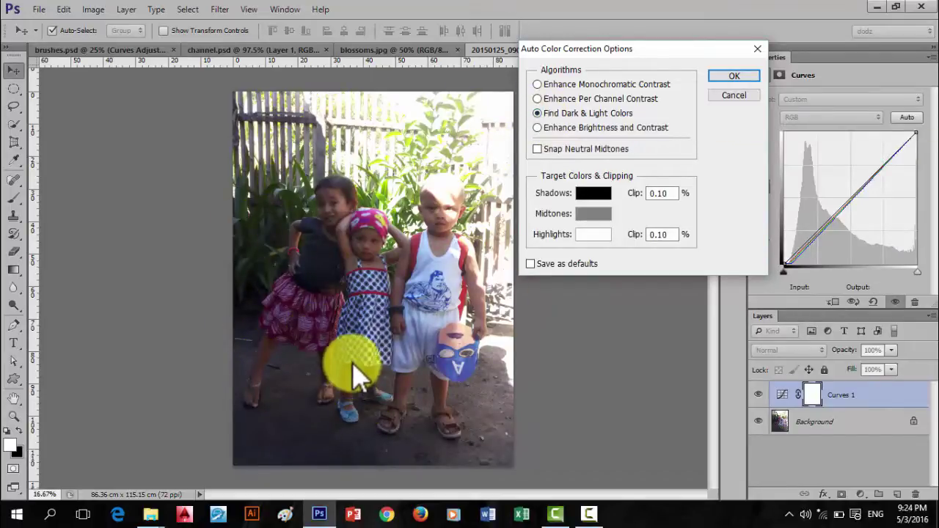
pyautogui.scroll(2, 341, 307)
pyautogui.scroll(1, 341, 308)
pyautogui.scroll(-2, 341, 308)
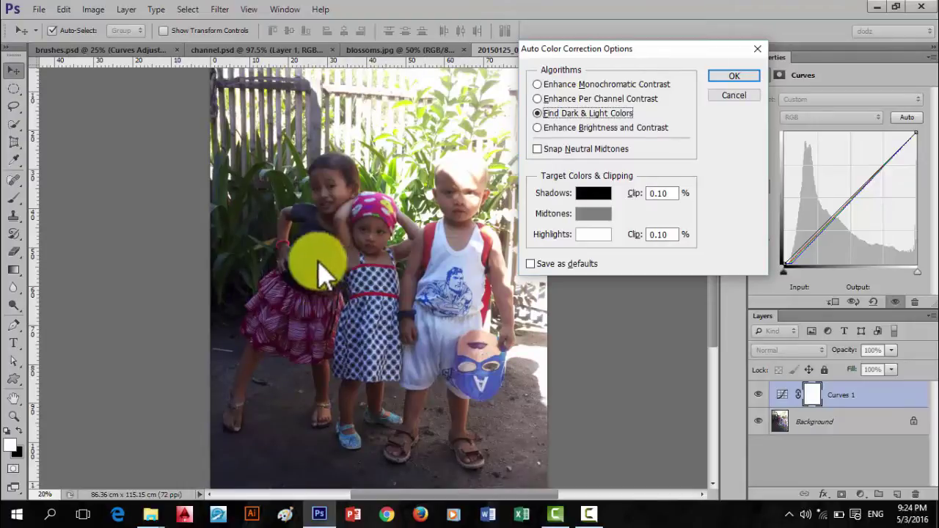
pyautogui.click(538, 99)
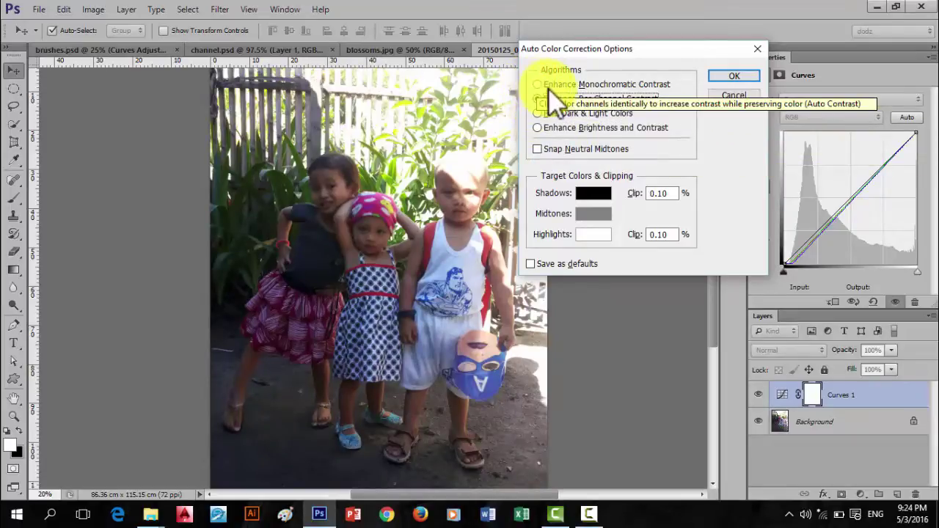
pyautogui.click(538, 85)
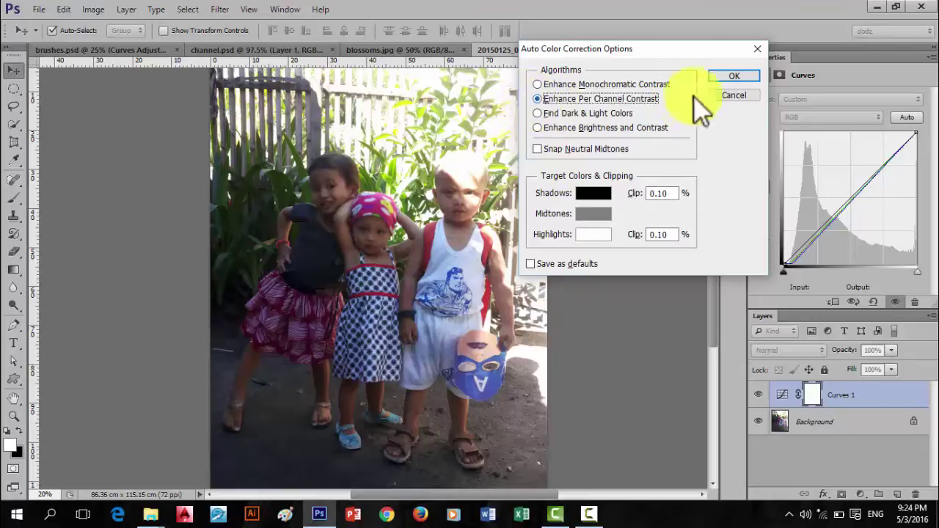
pyautogui.click(731, 78)
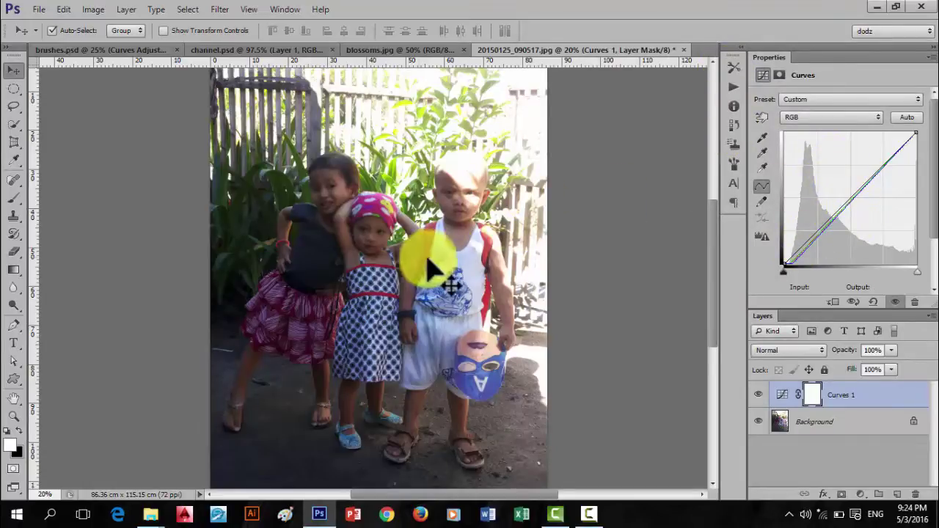
# Examine the corrected photo at different magnifications and review the auto color correction options without changing them
pyautogui.scroll(-2, 397, 248)
pyautogui.scroll(1, 393, 251)
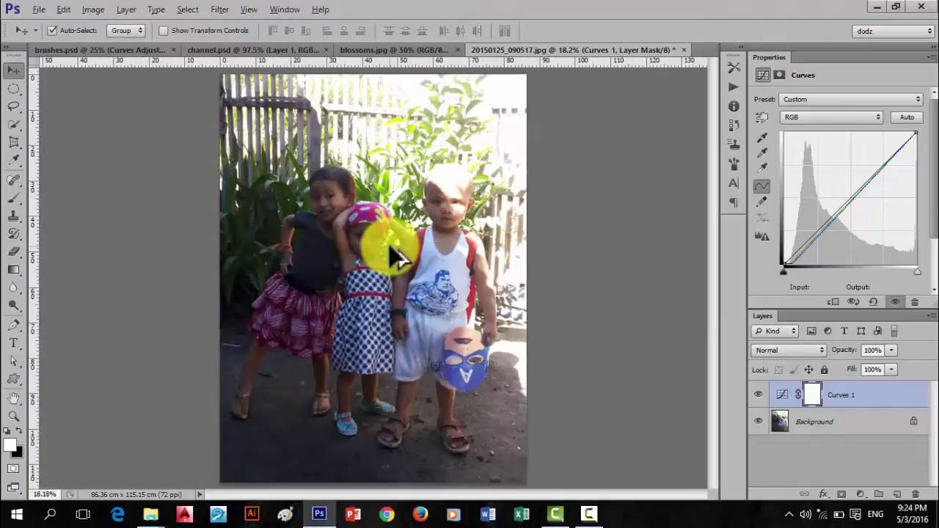
pyautogui.scroll(-1, 393, 251)
pyautogui.scroll(1, 393, 251)
pyautogui.scroll(-1, 396, 257)
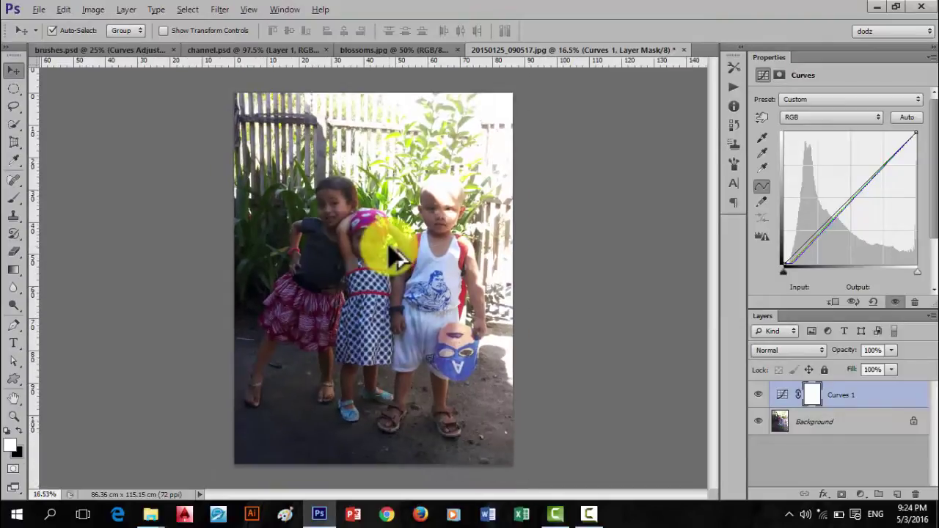
pyautogui.click(931, 57)
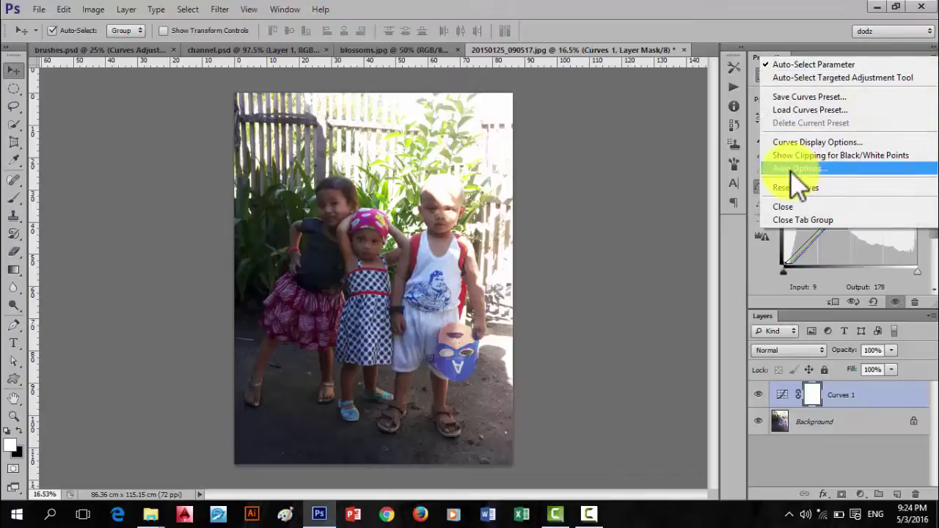
pyautogui.click(792, 170)
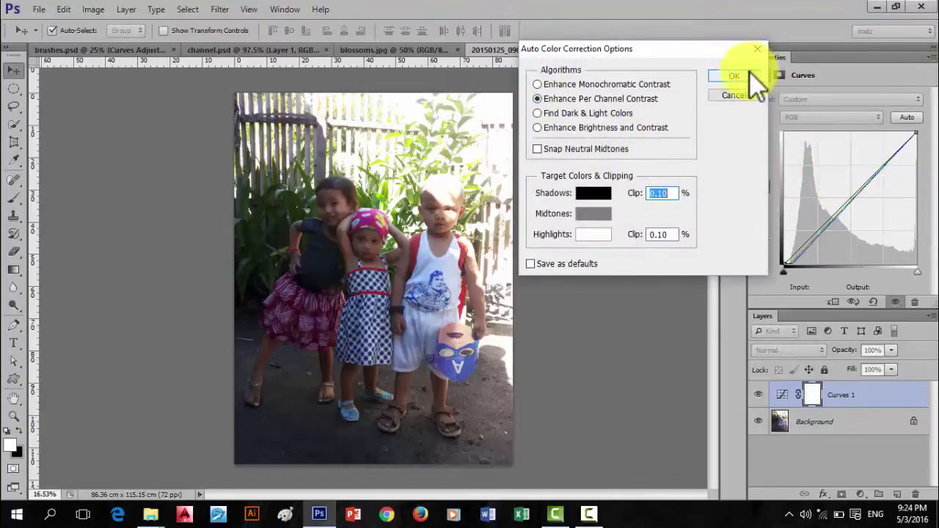
pyautogui.click(758, 50)
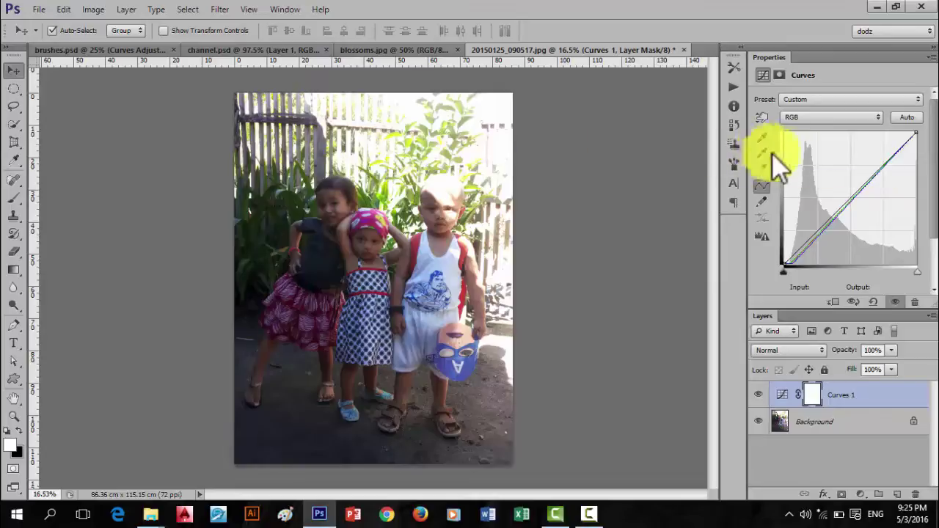
# Sample the dark foliage shadow beside the tallest girl and the lower edge of her dark shirt as black point, and preview the clipping
pyautogui.click(762, 138)
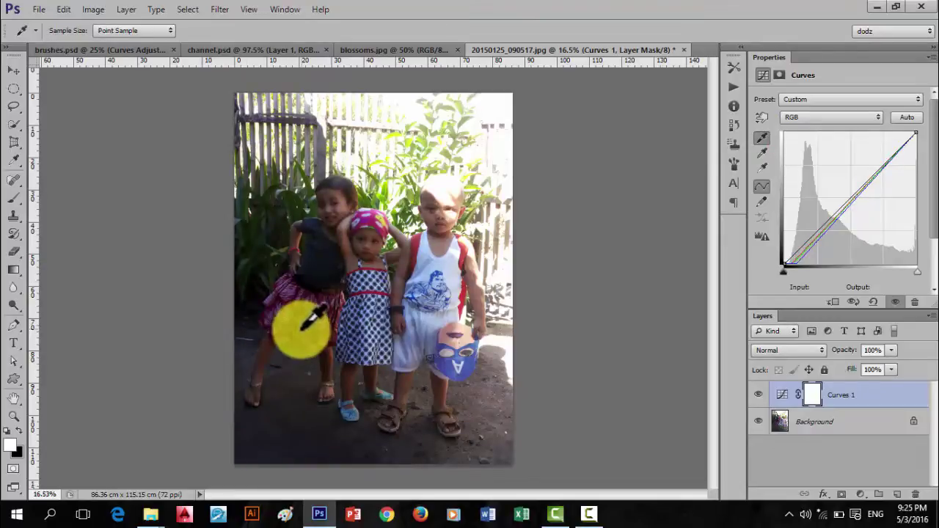
pyautogui.scroll(1, 291, 314)
pyautogui.scroll(3, 292, 312)
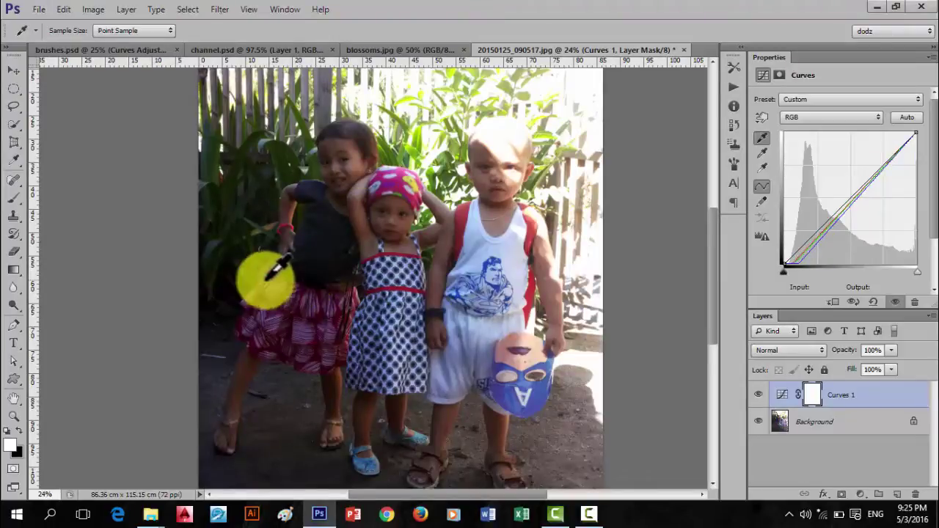
pyautogui.click(211, 286)
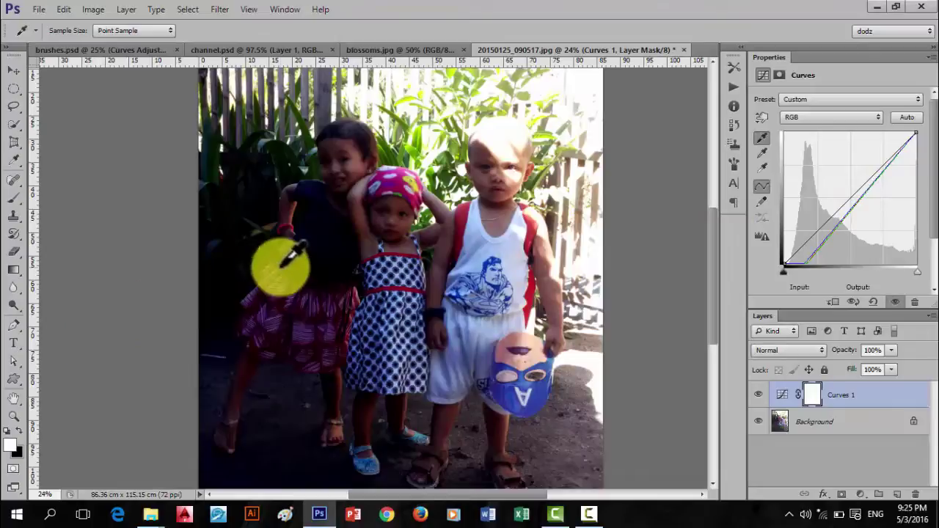
pyautogui.click(301, 278)
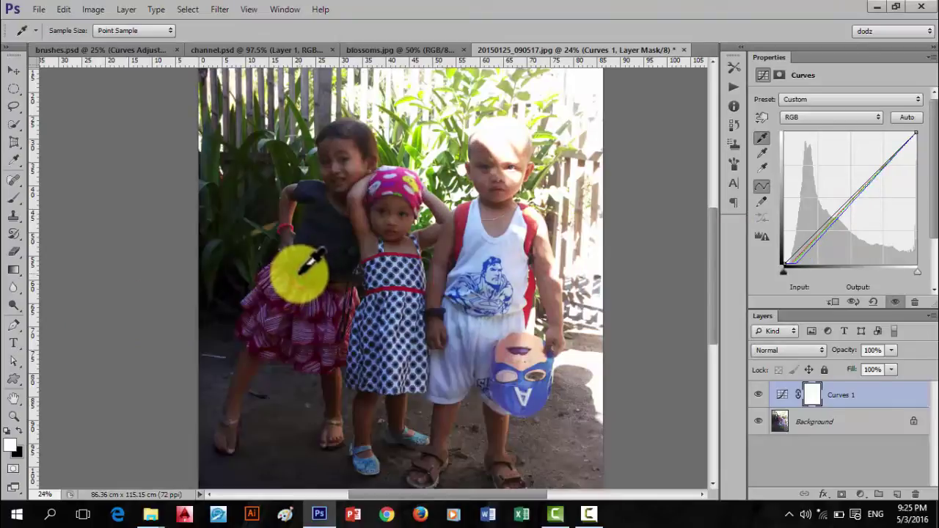
pyautogui.scroll(-1, 307, 272)
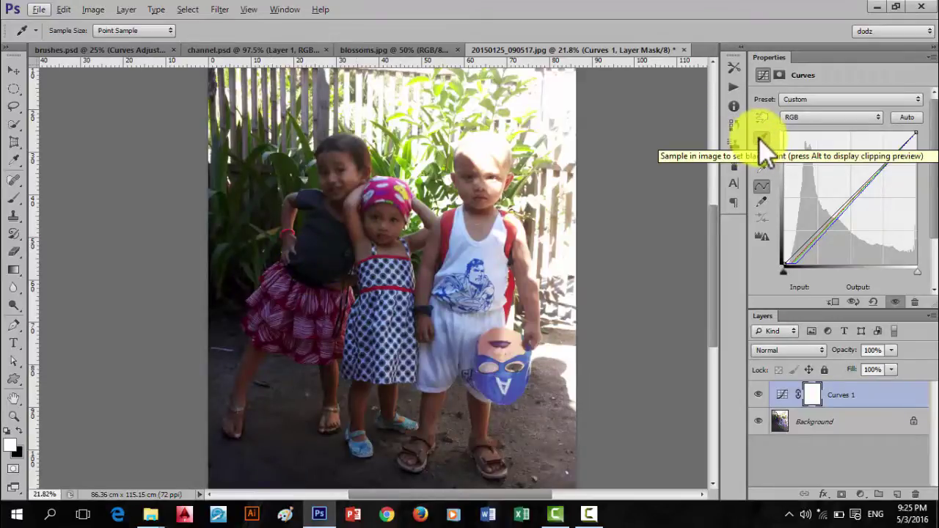
pyautogui.click(762, 138)
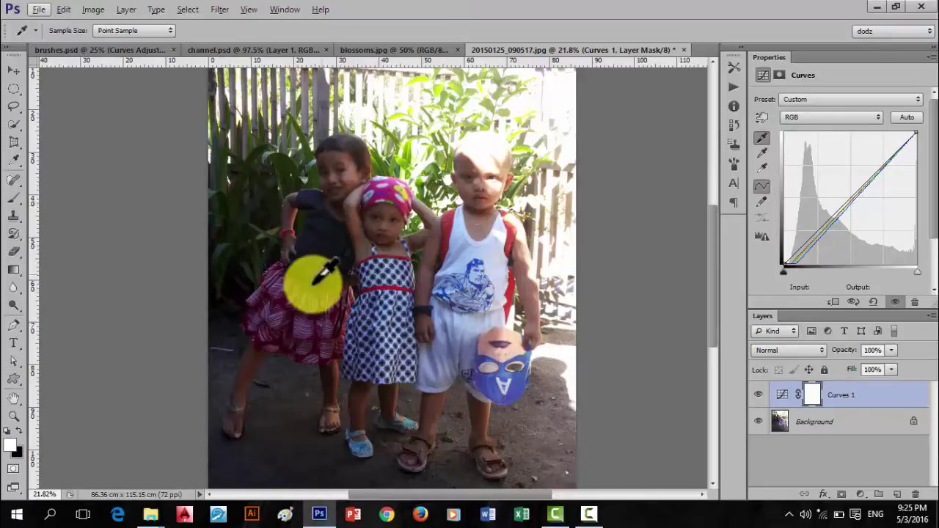
pyautogui.press('alt')
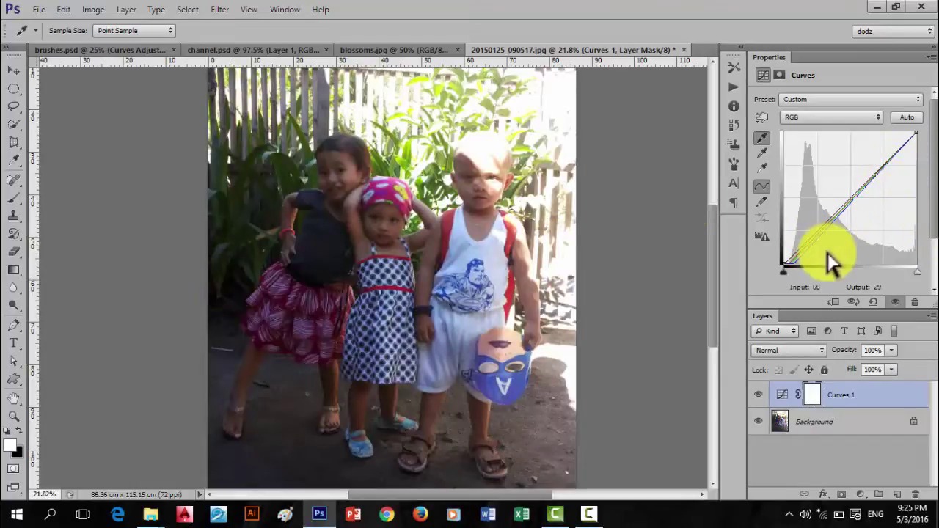
# Try several spots on the boy's white shirt as the curves' white point
pyautogui.click(762, 168)
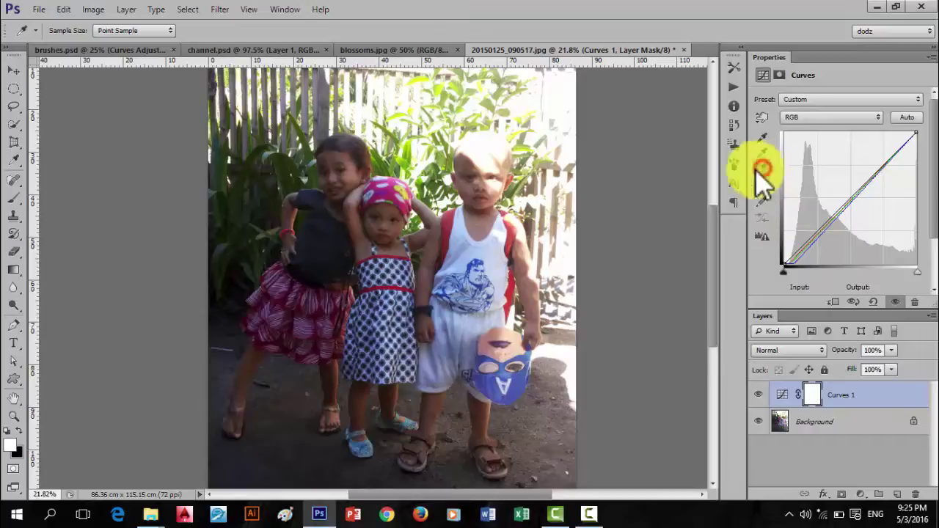
pyautogui.click(497, 244)
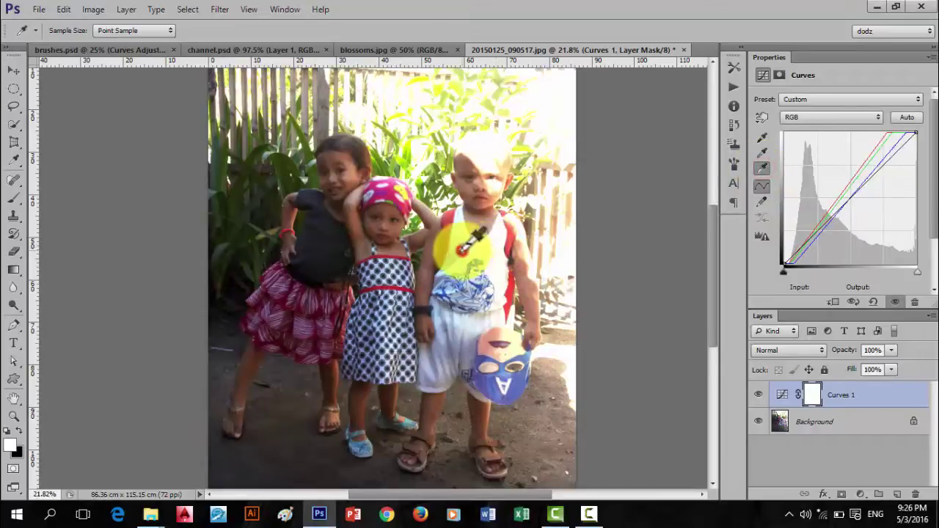
pyautogui.click(465, 252)
pyautogui.click(465, 225)
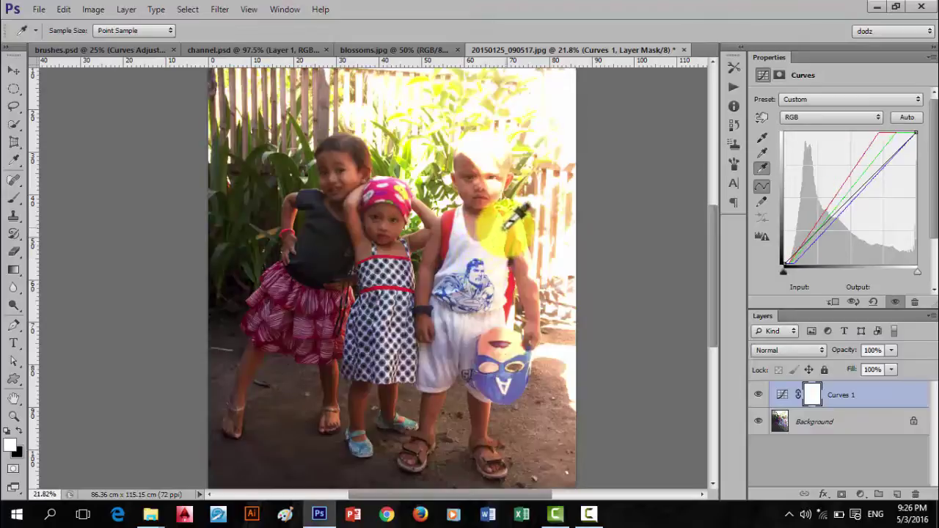
pyautogui.click(493, 242)
pyautogui.click(497, 244)
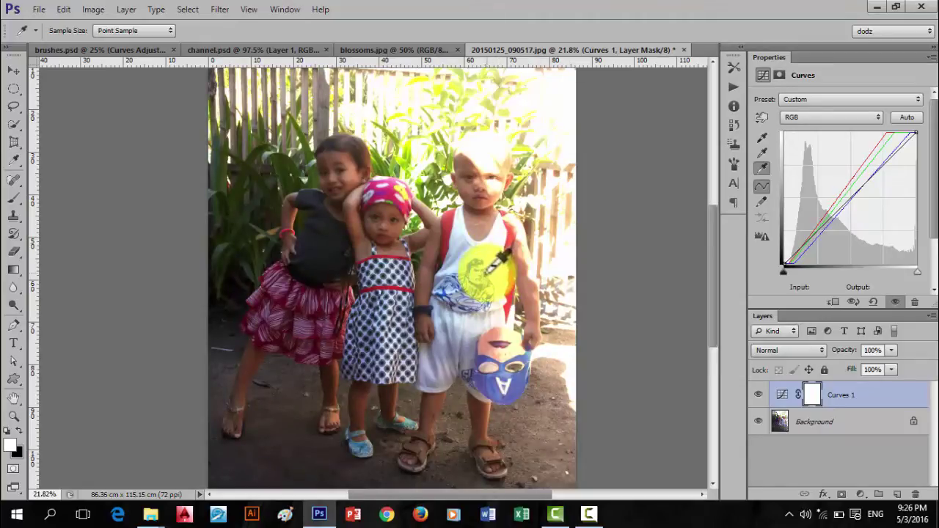
# Preview the highlight clipping and resample the white point from the boy's forehead and the shaded part of his shirt
pyautogui.press('alt')
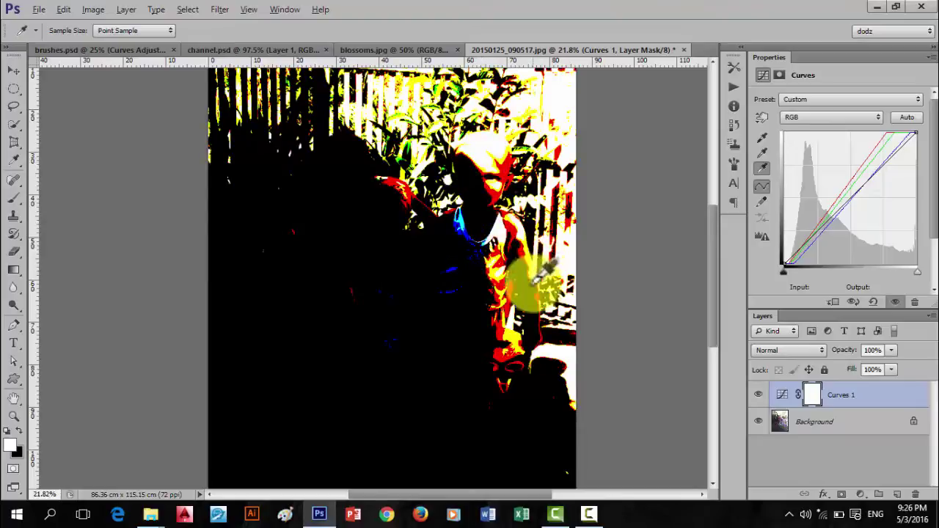
pyautogui.click(481, 156)
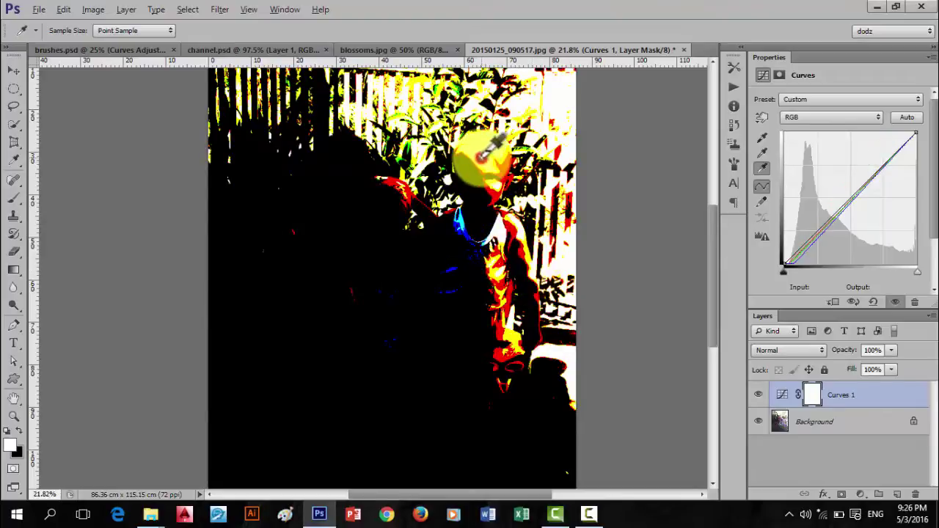
pyautogui.click(483, 159)
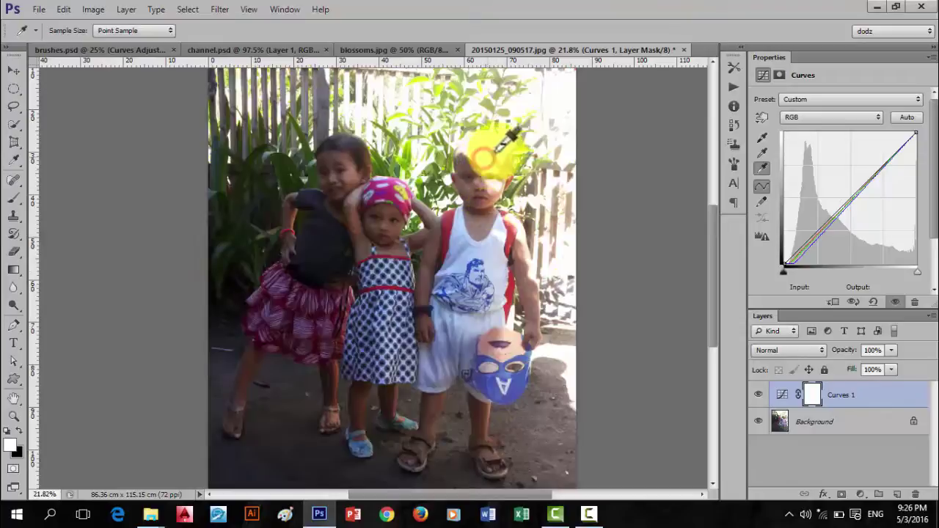
pyautogui.click(494, 249)
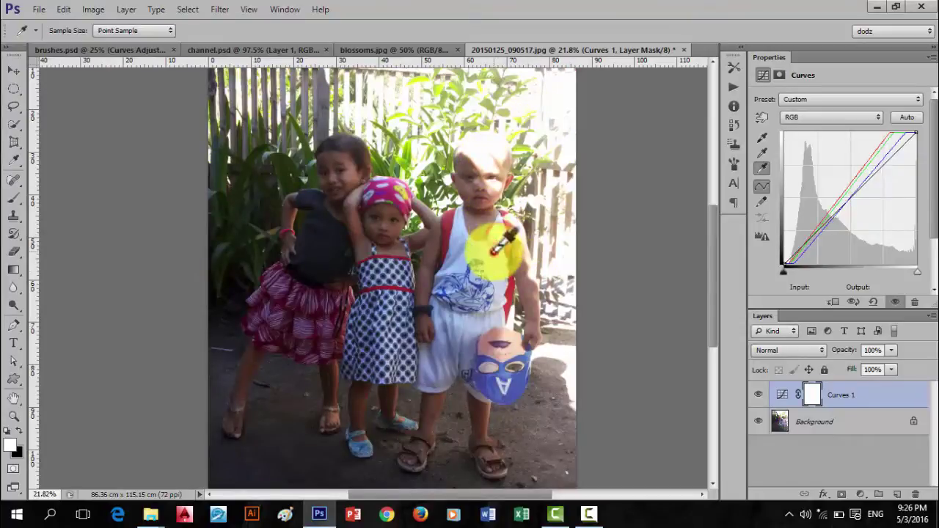
pyautogui.click(470, 256)
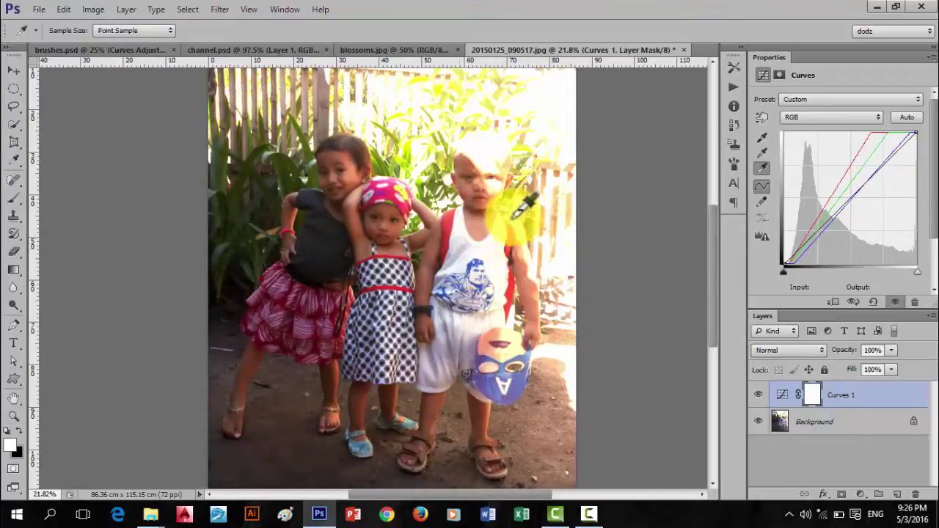
# Sample the curves' gray point from the dark ground near the photo's edge and from the tallest girl's dark shirt
pyautogui.click(762, 151)
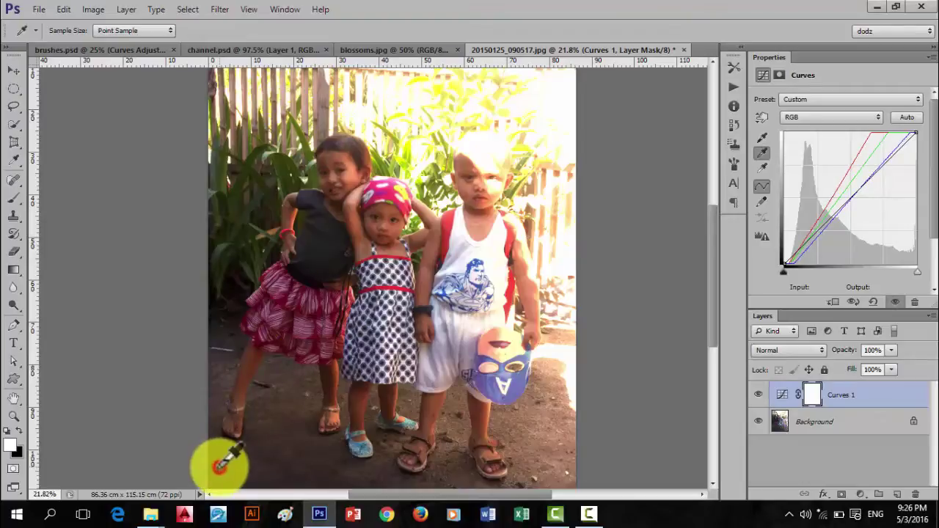
pyautogui.click(214, 378)
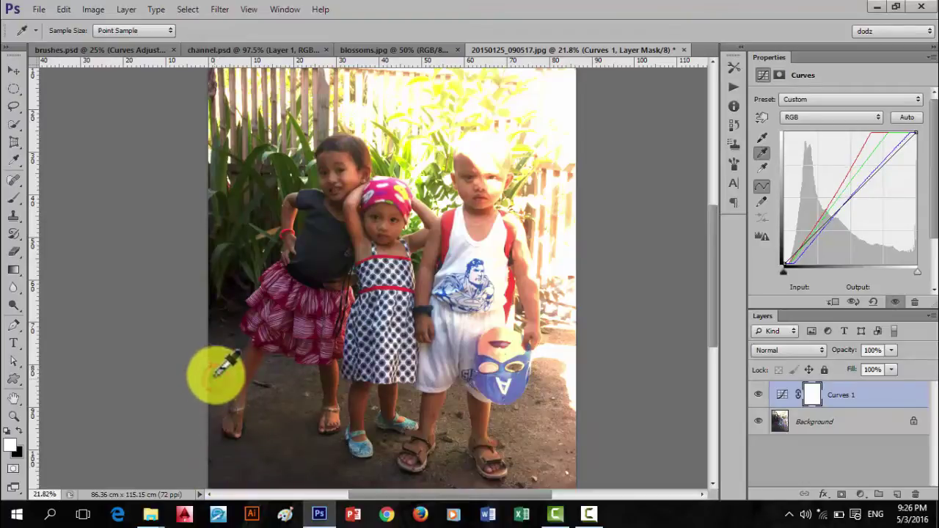
pyautogui.click(314, 262)
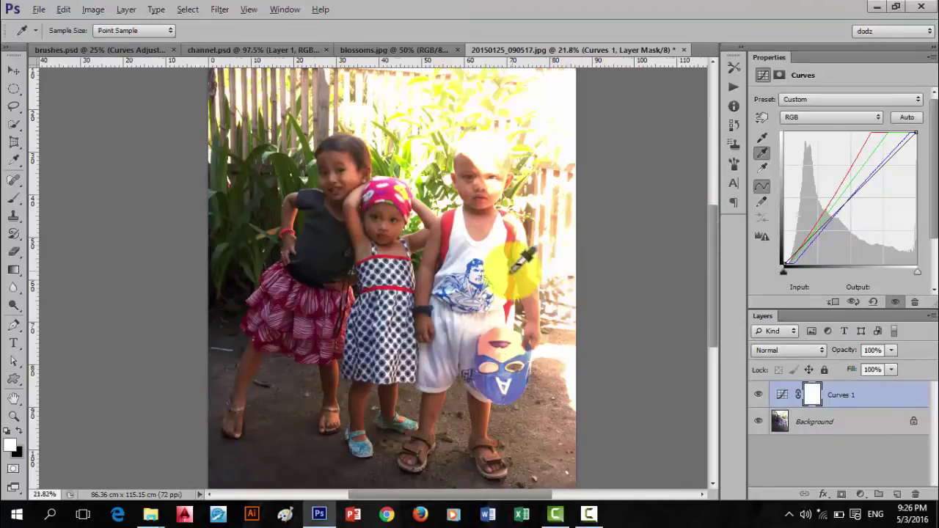
pyautogui.scroll(-1, 543, 264)
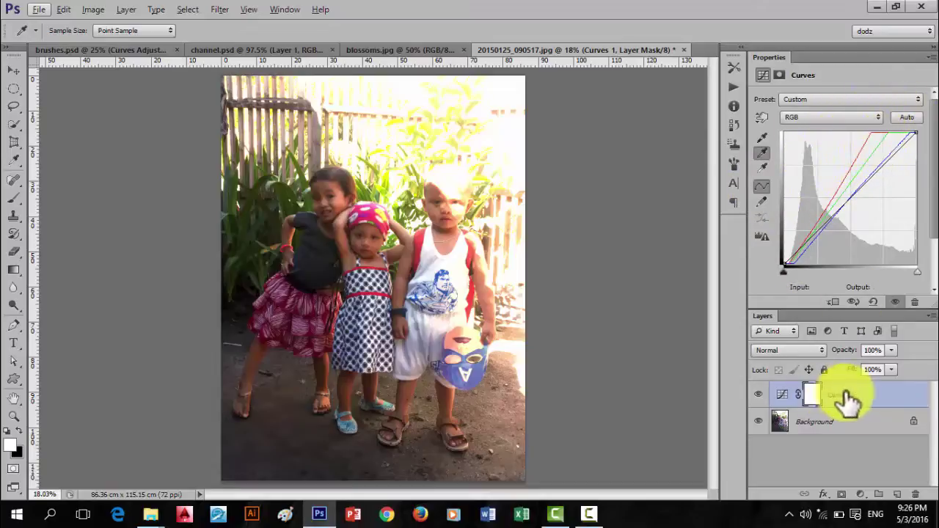
# Delete the Curves 1 layer and add a fresh Curves adjustment layer above the Background
pyautogui.moveTo(863, 394); pyautogui.dragTo(915, 495)
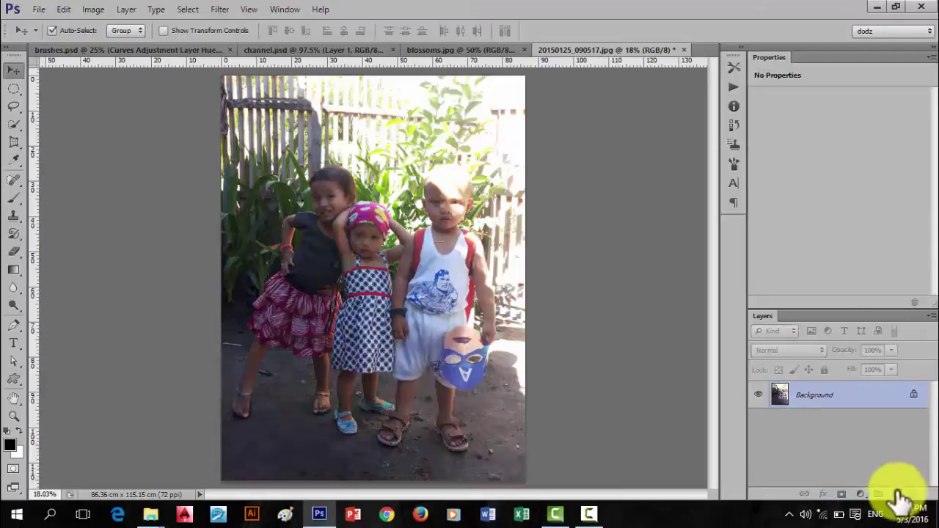
pyautogui.click(860, 494)
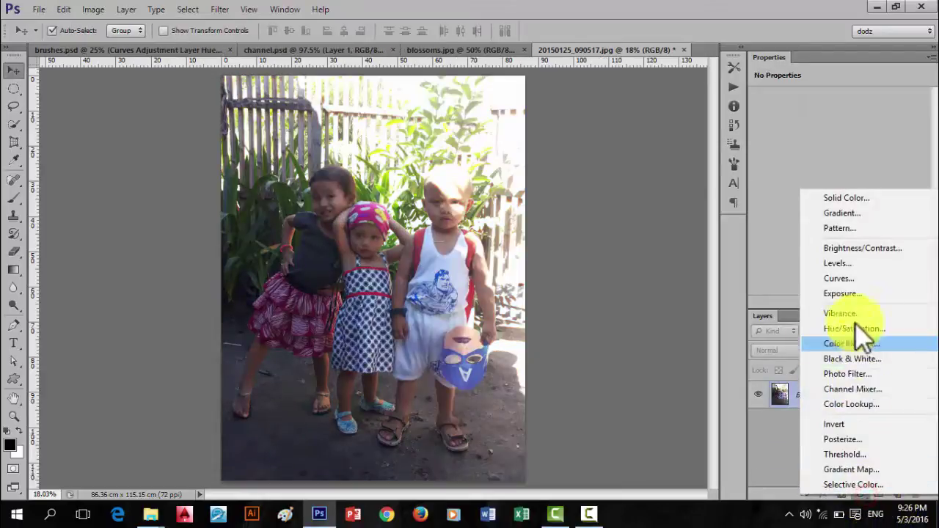
pyautogui.click(844, 280)
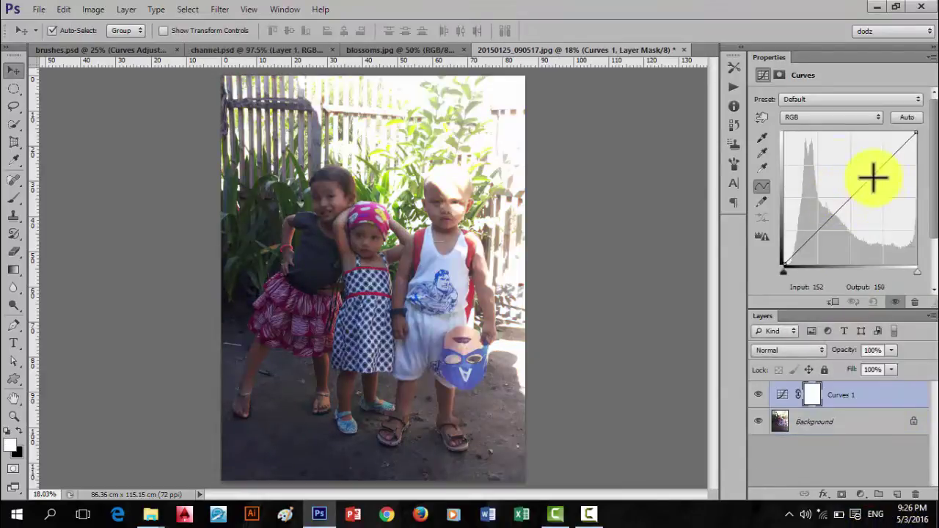
# Try highlight, midtone (input 113, output 119) and shadow (input 38, output 40) points on the RGB curve, and undo them
pyautogui.click(879, 143)
pyautogui.moveTo(842, 183); pyautogui.dragTo(843, 203)
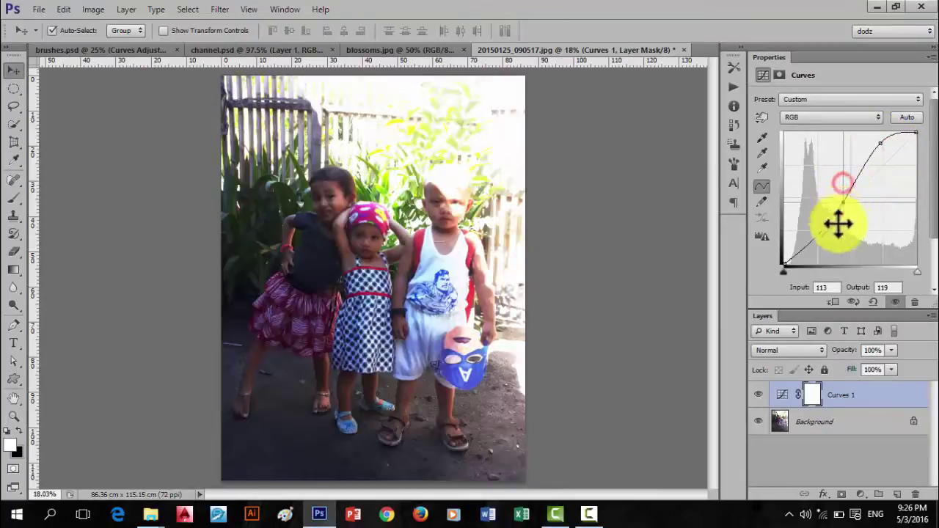
pyautogui.moveTo(807, 250)
pyautogui.mouseDown()
pyautogui.moveTo(800, 237)
pyautogui.moveTo(804, 242)
pyautogui.mouseUp()
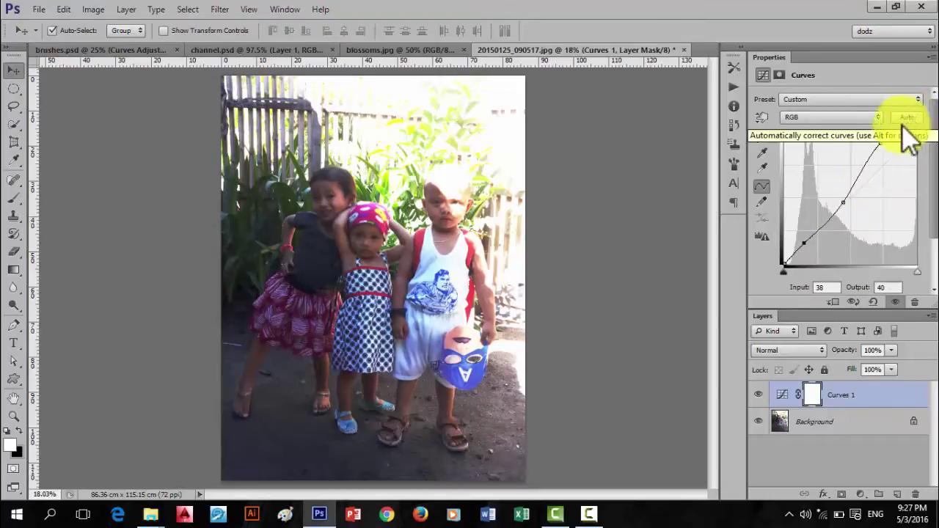
pyautogui.hotkey('ctrl', 'z')
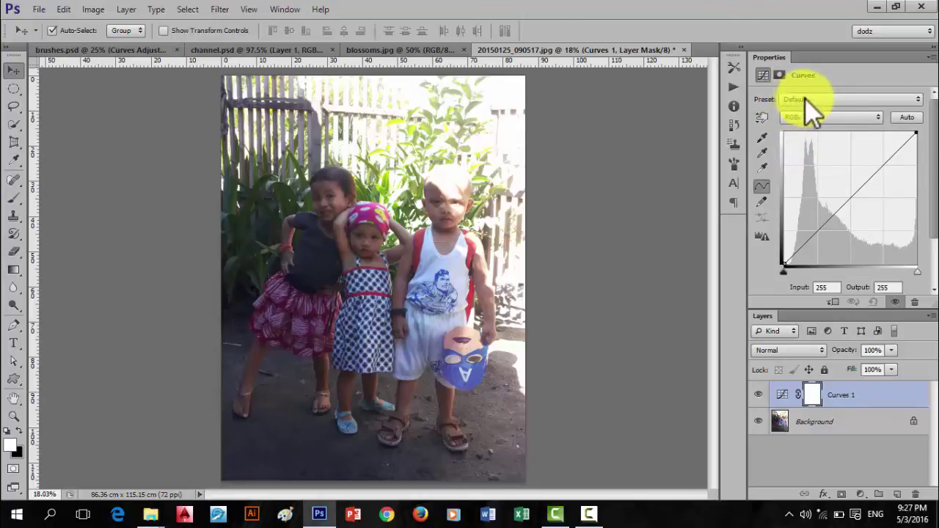
# Try the Color Negative (RGB), Cross Process (RGB) and Darker (RGB) curves presets on the photo
pyautogui.click(805, 102)
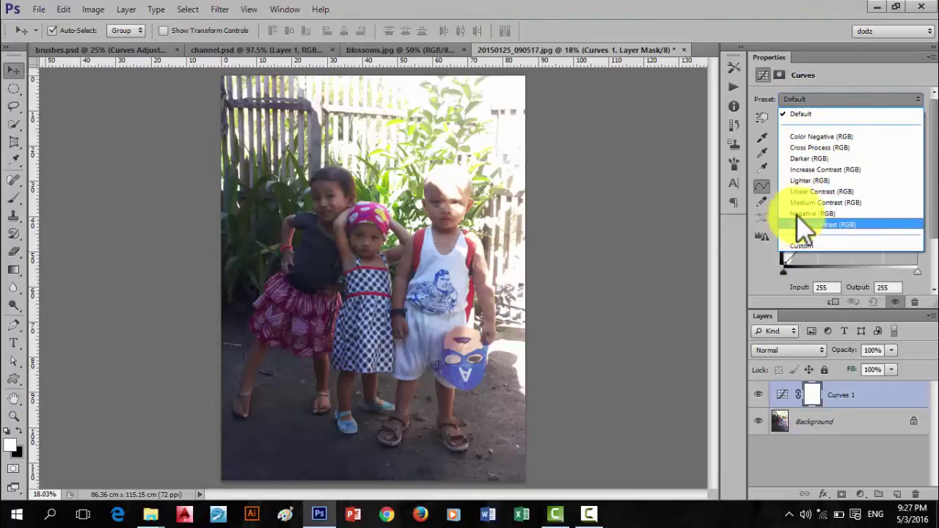
pyautogui.click(817, 136)
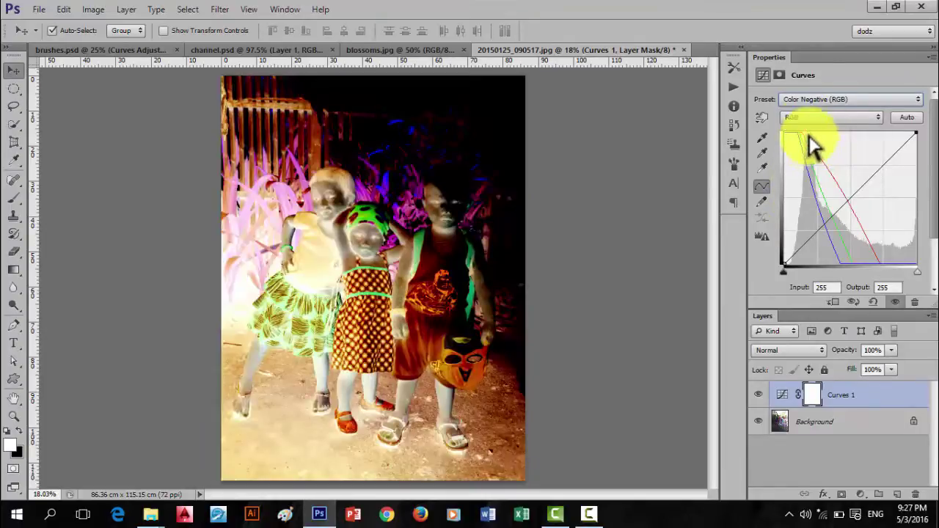
pyautogui.click(818, 99)
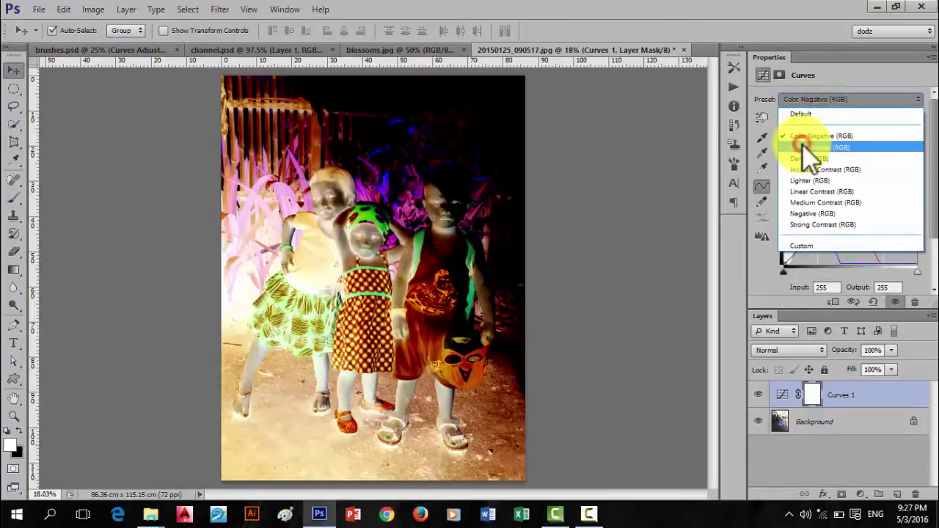
pyautogui.click(807, 148)
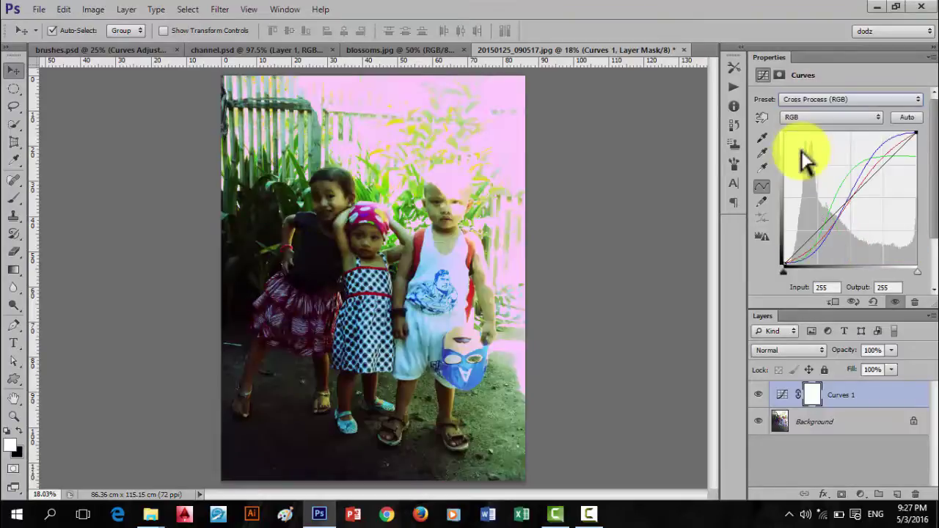
pyautogui.click(818, 100)
pyautogui.click(808, 155)
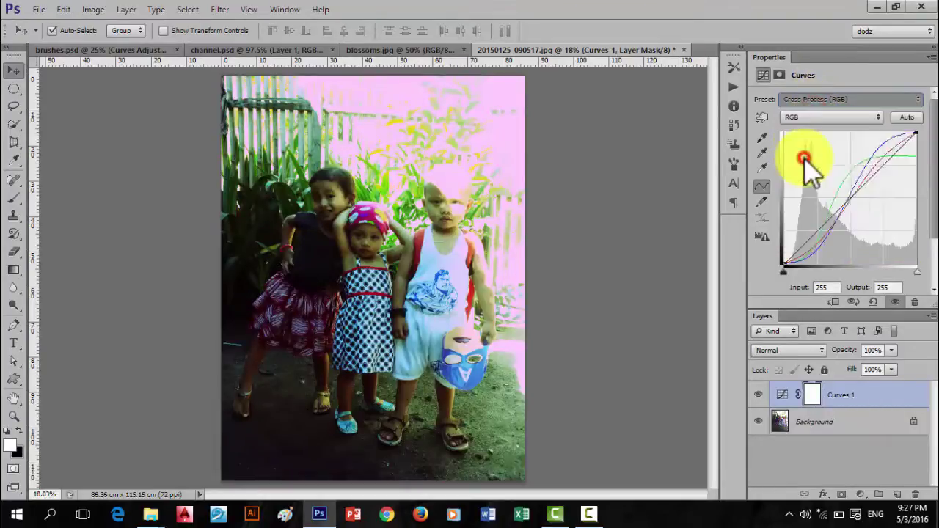
# Apply the Strong Contrast (RGB) curves preset and switch the preset to Custom
pyautogui.click(819, 99)
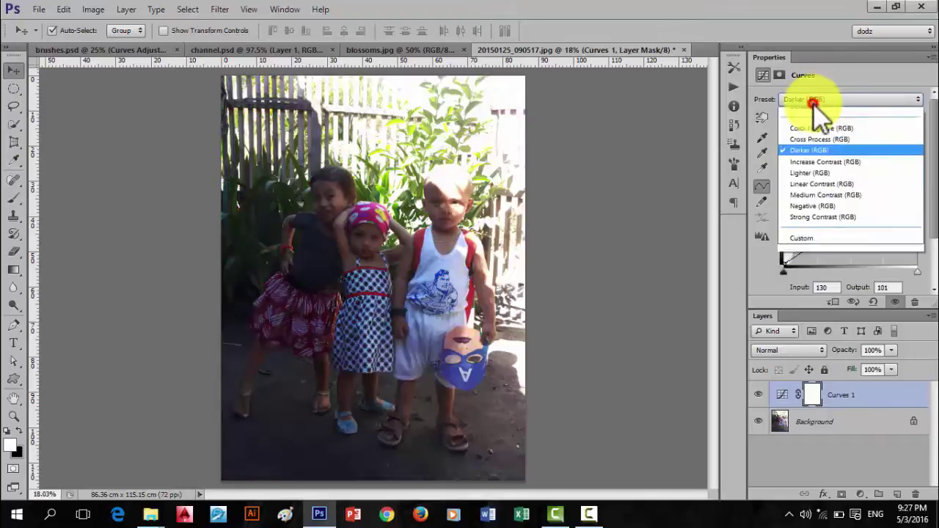
pyautogui.click(809, 226)
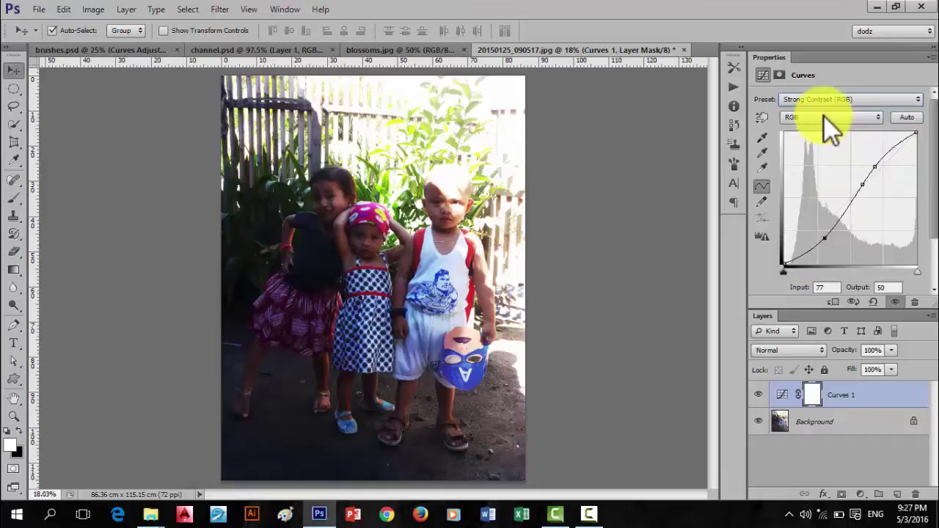
pyautogui.click(855, 101)
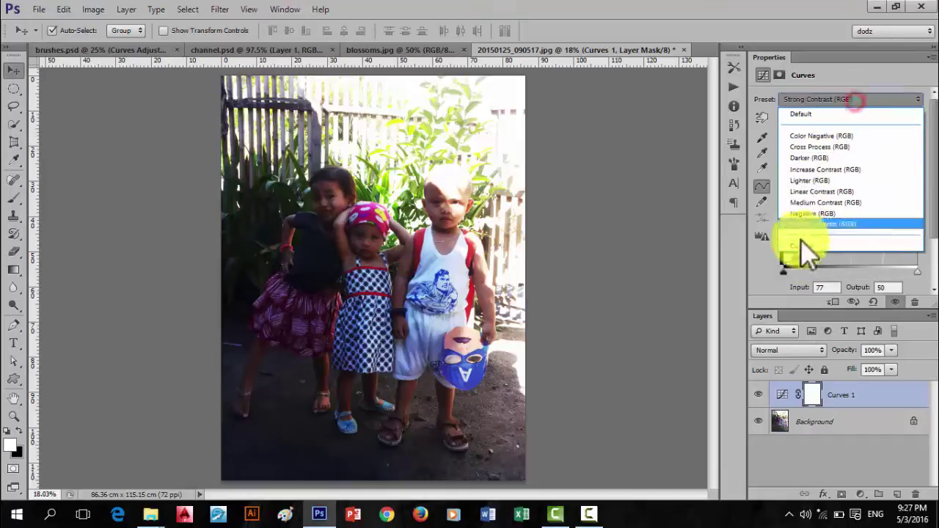
pyautogui.click(803, 242)
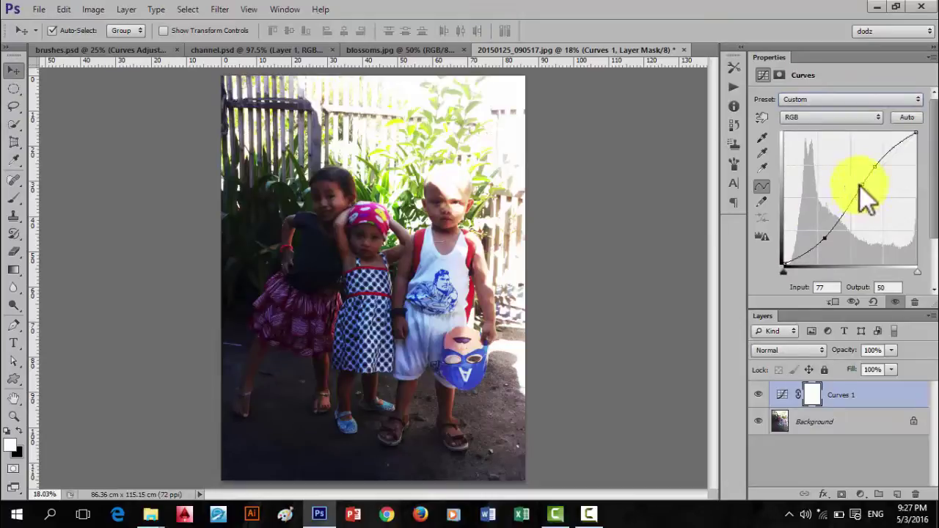
# Undo the Strong Contrast curves preset and add a midpoint to the Red channel curve at input 127, output 126
pyautogui.hotkey('ctrl', 'z')
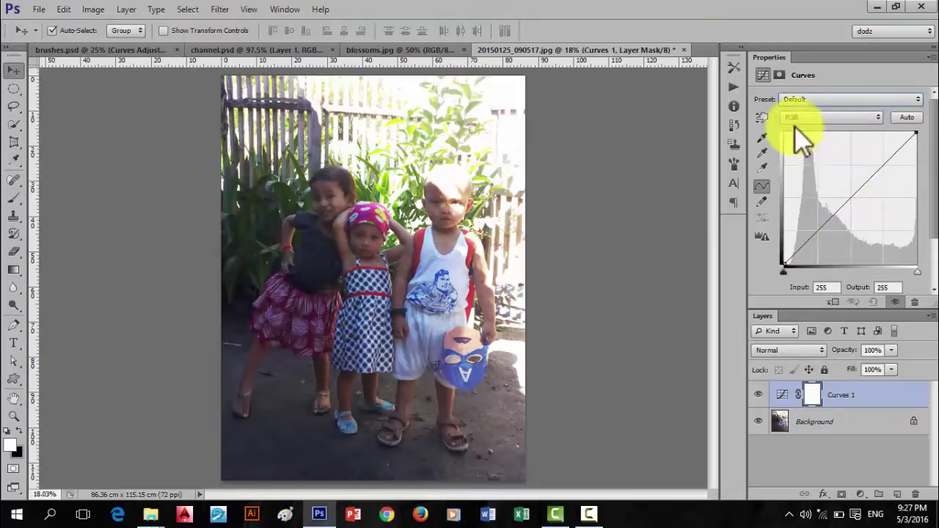
pyautogui.click(807, 119)
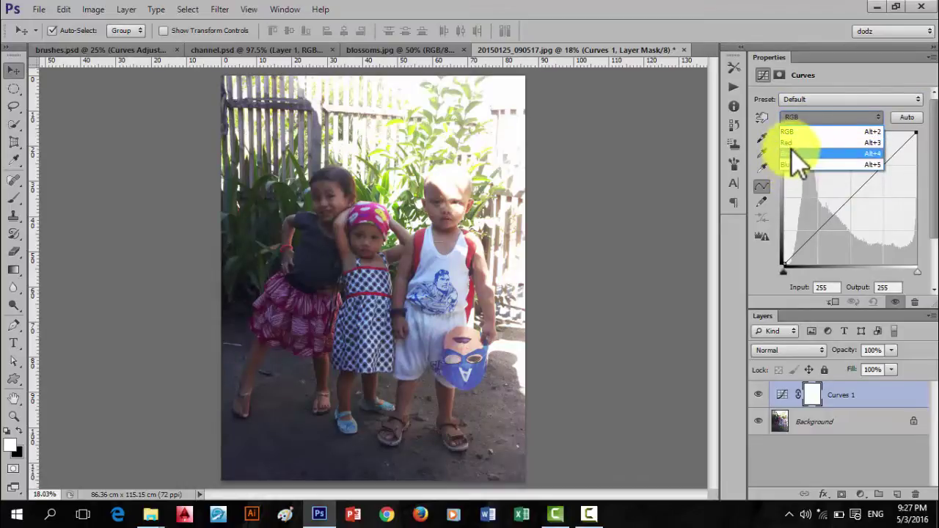
pyautogui.click(796, 143)
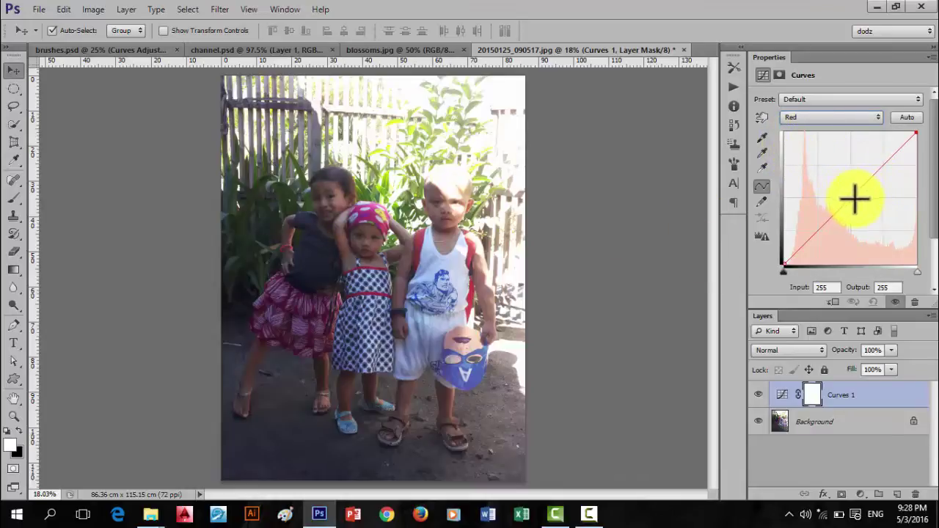
pyautogui.moveTo(854, 198)
pyautogui.mouseDown()
pyautogui.moveTo(858, 171)
pyautogui.moveTo(857, 218)
pyautogui.moveTo(851, 157)
pyautogui.moveTo(850, 198)
pyautogui.mouseUp()
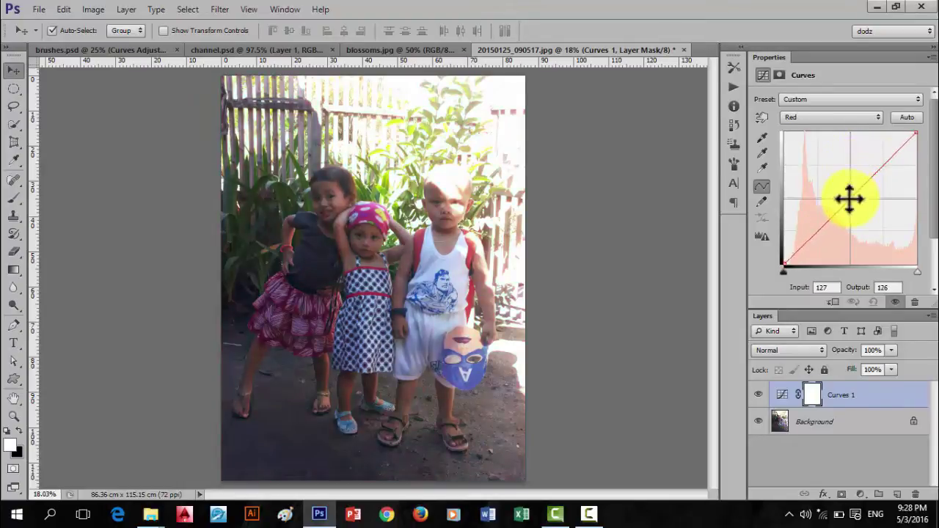
# Add a midpoint to the Green channel curve and lower it to input 131, output 111
pyautogui.click(838, 118)
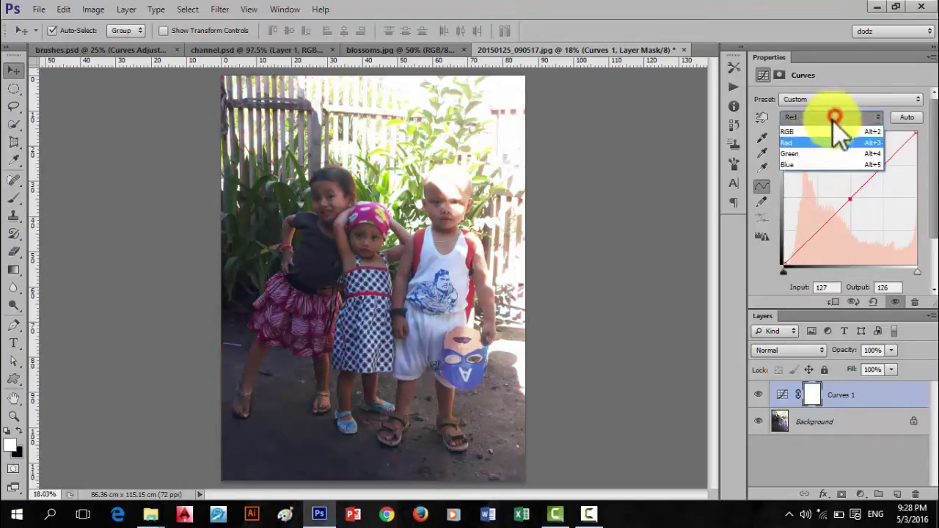
pyautogui.click(805, 154)
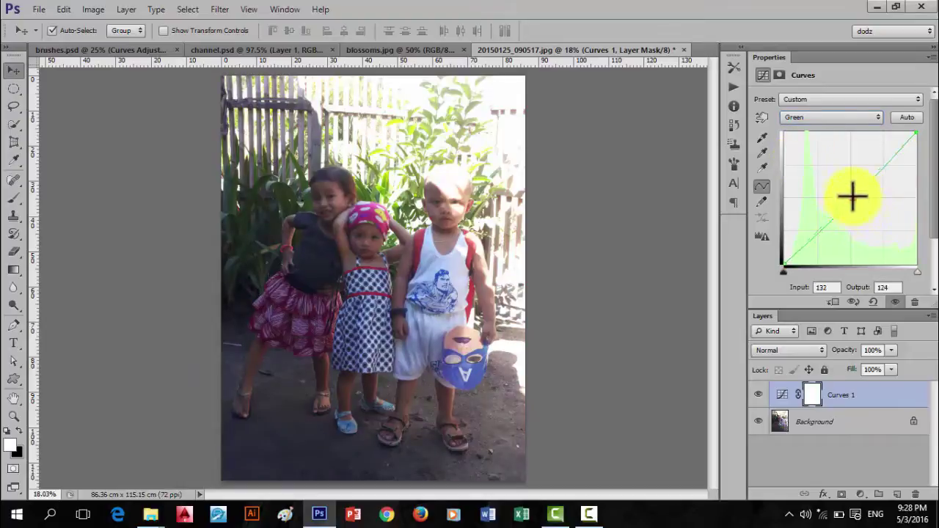
pyautogui.moveTo(853, 196)
pyautogui.mouseDown()
pyautogui.moveTo(855, 182)
pyautogui.moveTo(852, 214)
pyautogui.mouseUp()
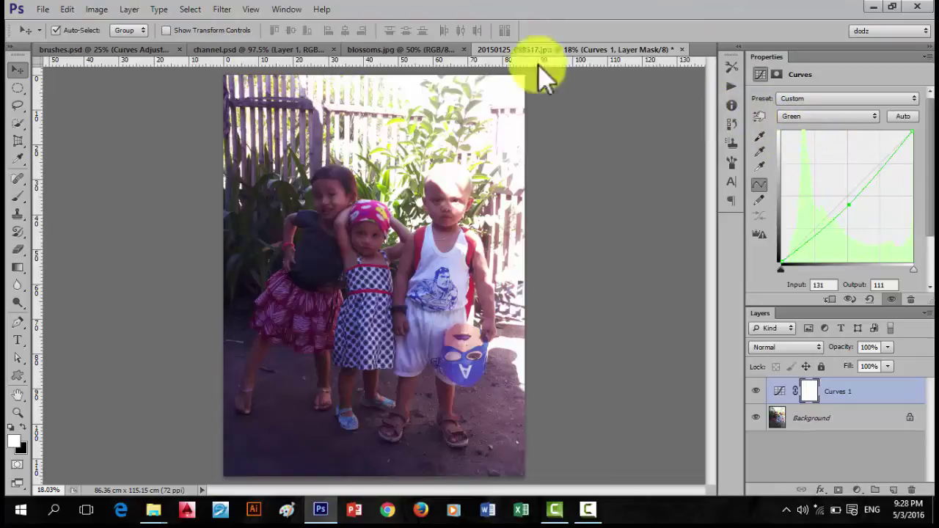
# Switch to the channel.psd document and select the rear side of the red car's body with the Quick Selection tool
pyautogui.click(111, 49)
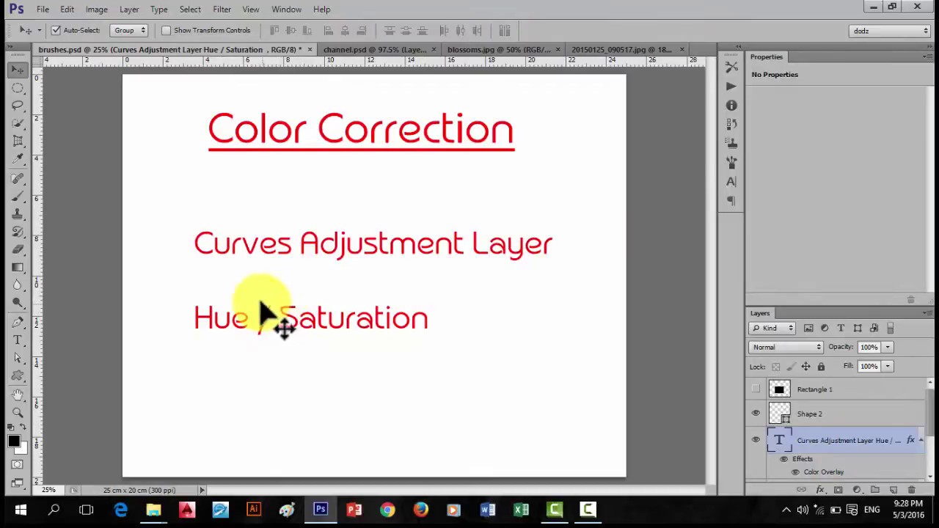
pyautogui.click(374, 52)
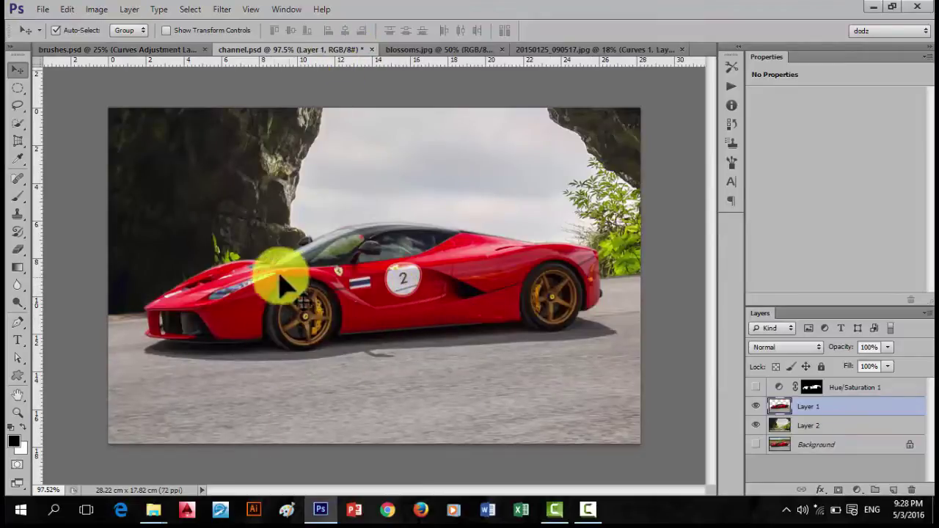
pyautogui.click(19, 123)
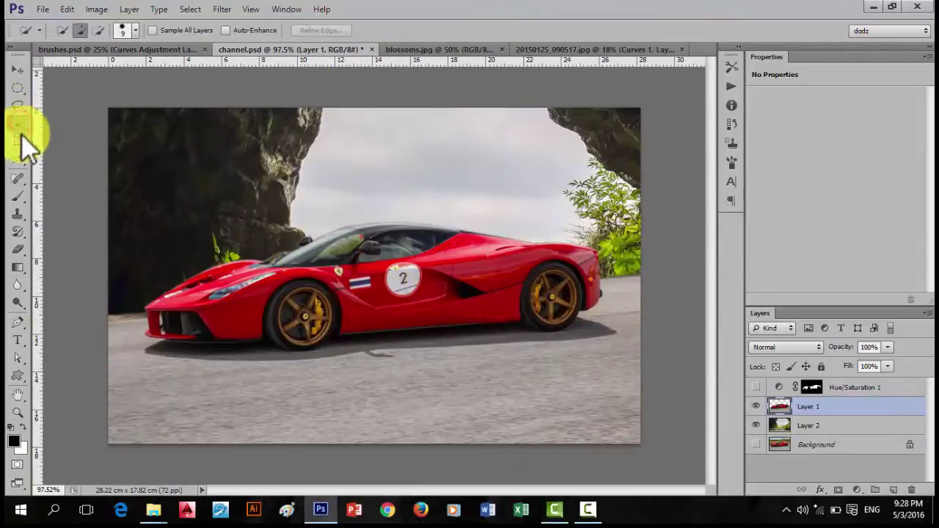
pyautogui.moveTo(413, 286); pyautogui.dragTo(486, 286)
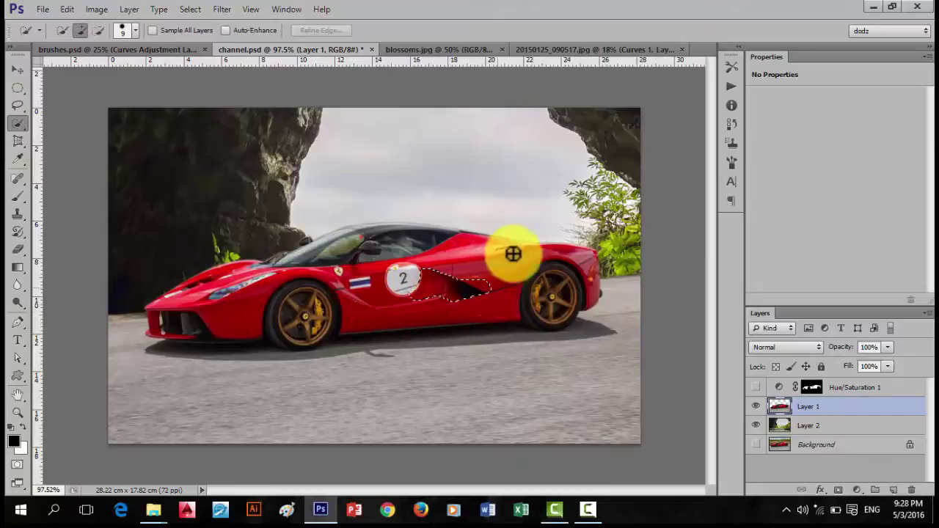
pyautogui.moveTo(513, 254)
pyautogui.mouseDown()
pyautogui.moveTo(482, 246)
pyautogui.moveTo(574, 267)
pyautogui.moveTo(592, 262)
pyautogui.moveTo(581, 288)
pyautogui.moveTo(498, 297)
pyautogui.moveTo(467, 318)
pyautogui.moveTo(250, 293)
pyautogui.moveTo(211, 310)
pyautogui.moveTo(169, 295)
pyautogui.moveTo(186, 296)
pyautogui.moveTo(221, 270)
pyautogui.moveTo(366, 290)
pyautogui.mouseUp()
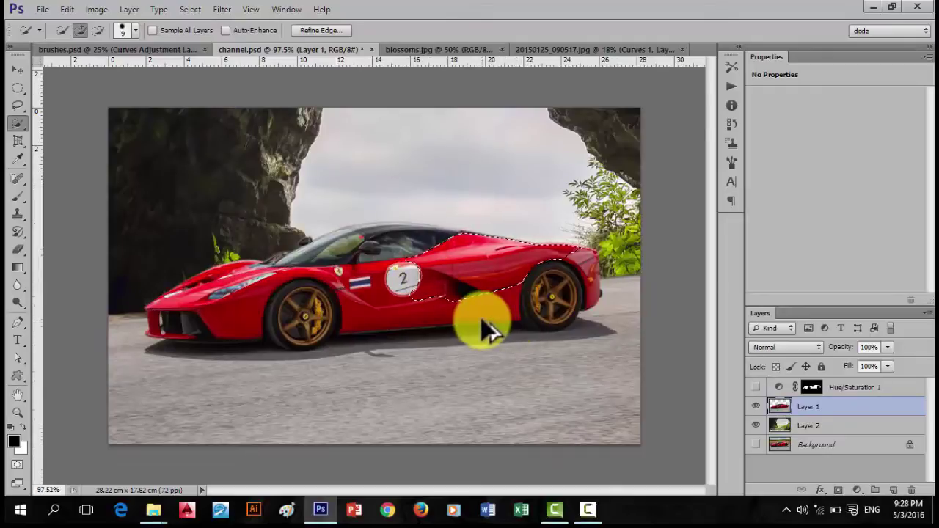
# Add and delete a Curves adjustment layer, and load the Hue/Saturation 1 mask as a selection of the car body
pyautogui.hotkey('ctrl', 'm')
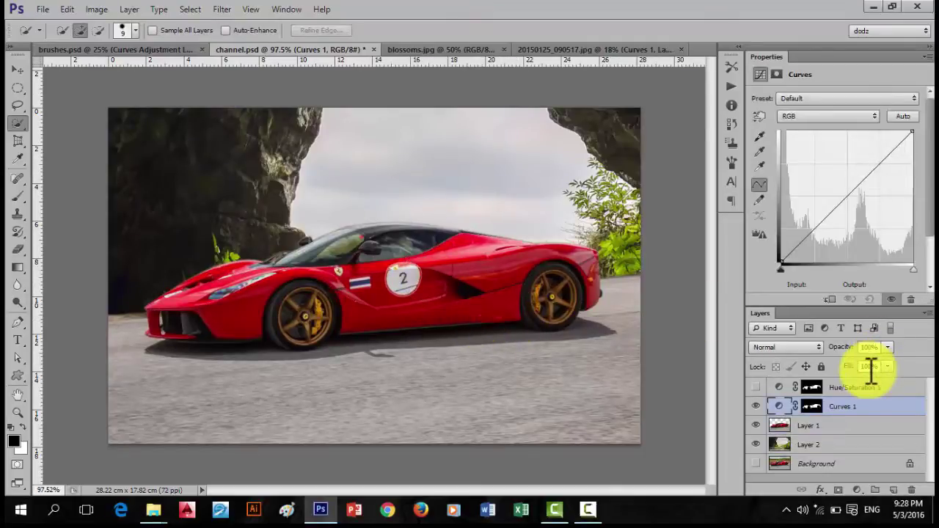
pyautogui.press('Delete')
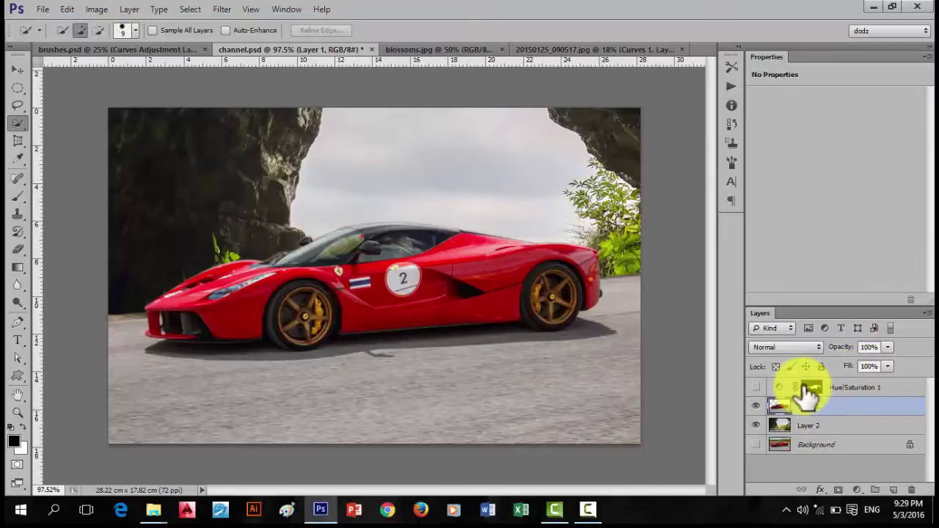
pyautogui.keyDown('ctrl'); pyautogui.click(812, 386); pyautogui.keyUp('ctrl')
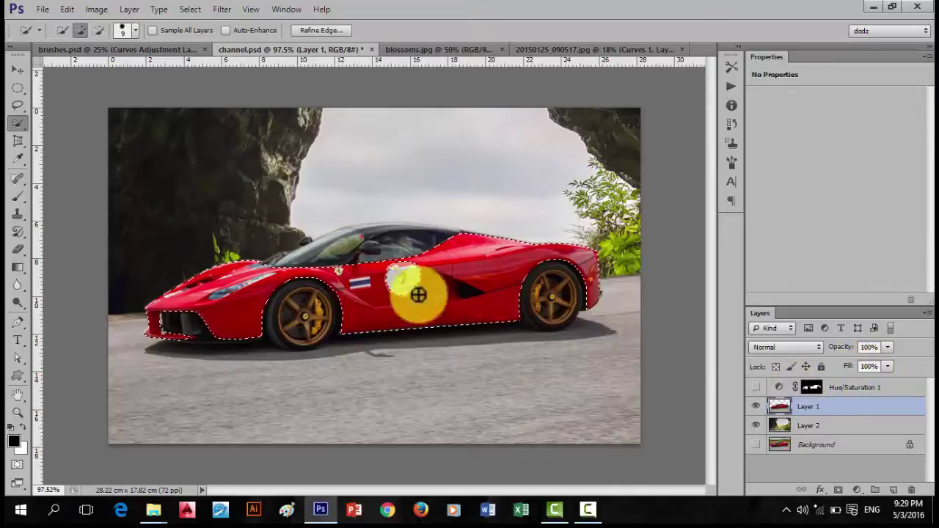
# Add a new Hue/Saturation adjustment layer masked to the car-body selection and delete the Hue/Saturation 1 layer
pyautogui.click(780, 387)
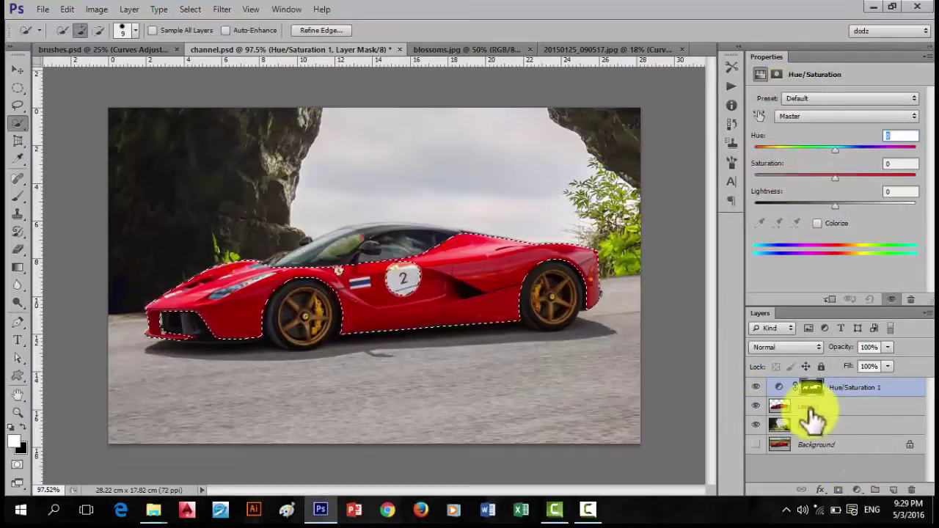
pyautogui.click(755, 387)
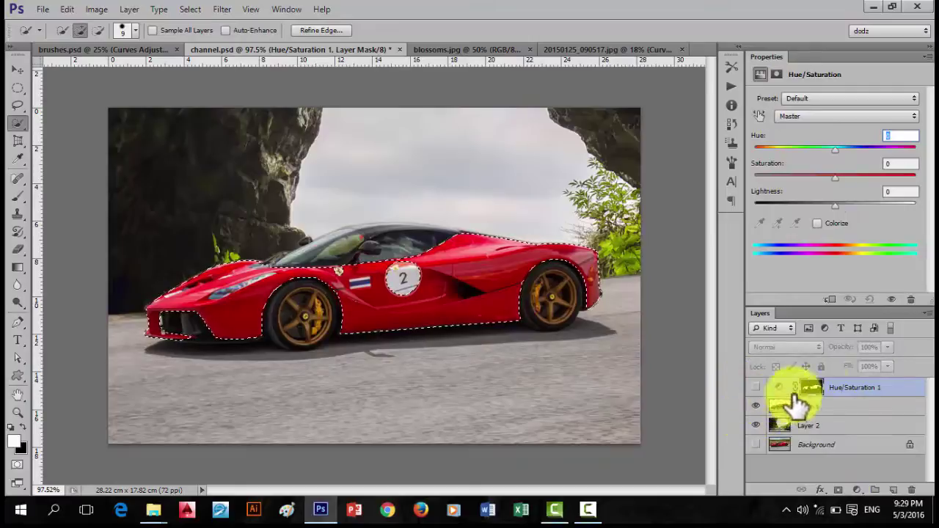
pyautogui.click(812, 389)
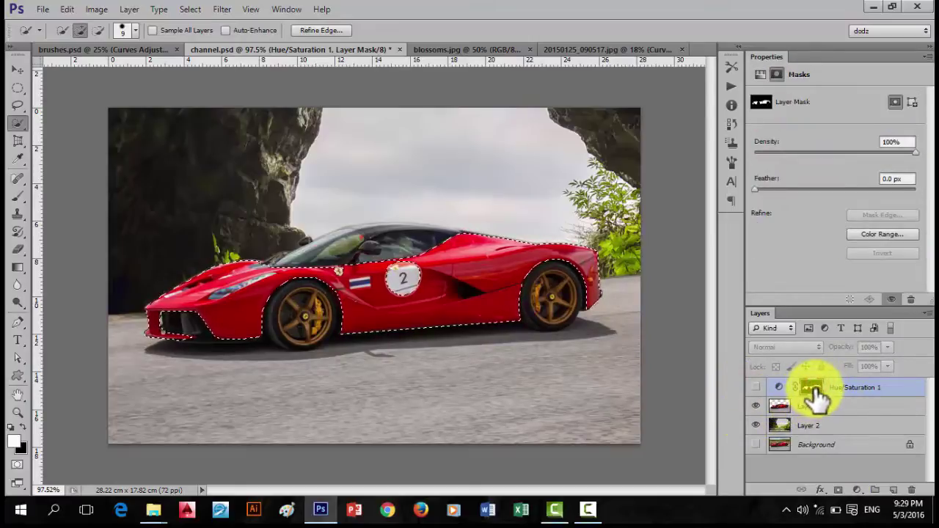
pyautogui.click(857, 490)
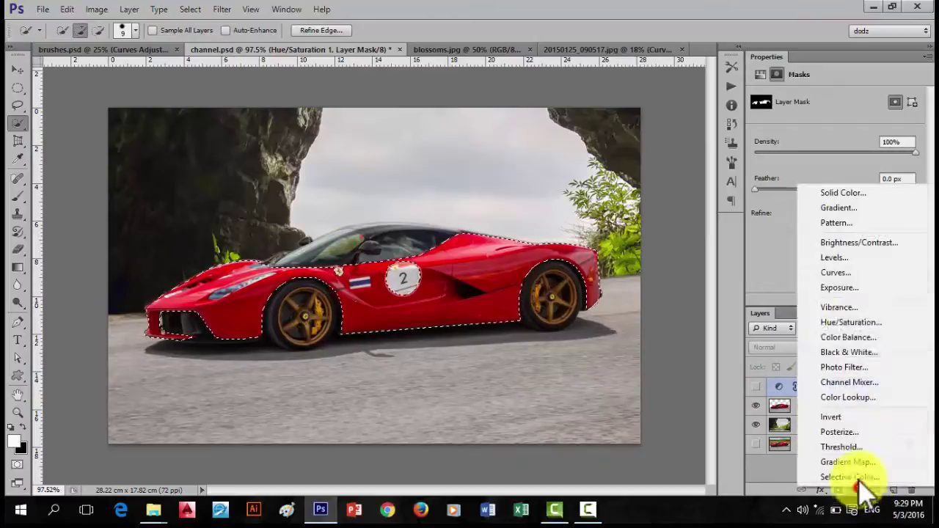
pyautogui.click(849, 322)
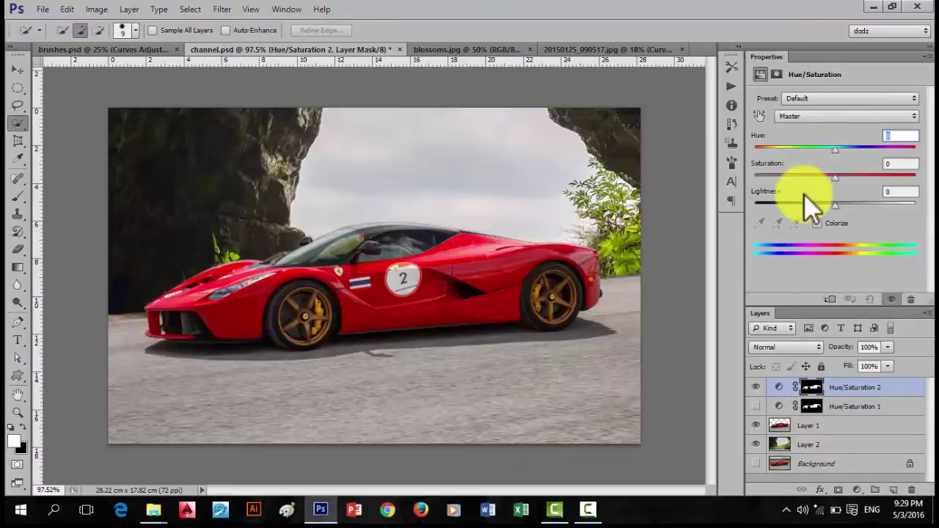
pyautogui.moveTo(824, 397); pyautogui.dragTo(909, 490)
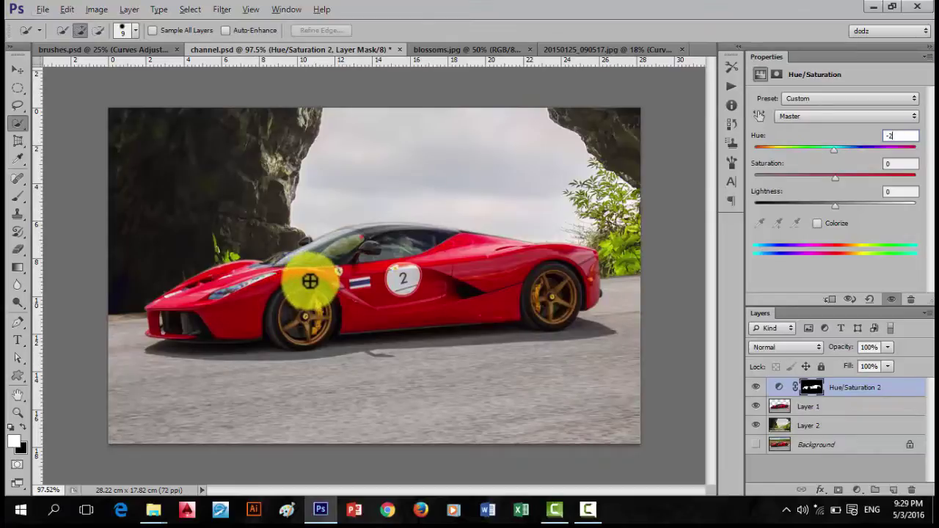
# Try hues of -49 and -84 on the car body and set the Hue/Saturation 2 layer's hue to -128
pyautogui.click(18, 70)
pyautogui.scroll(5, 388, 293)
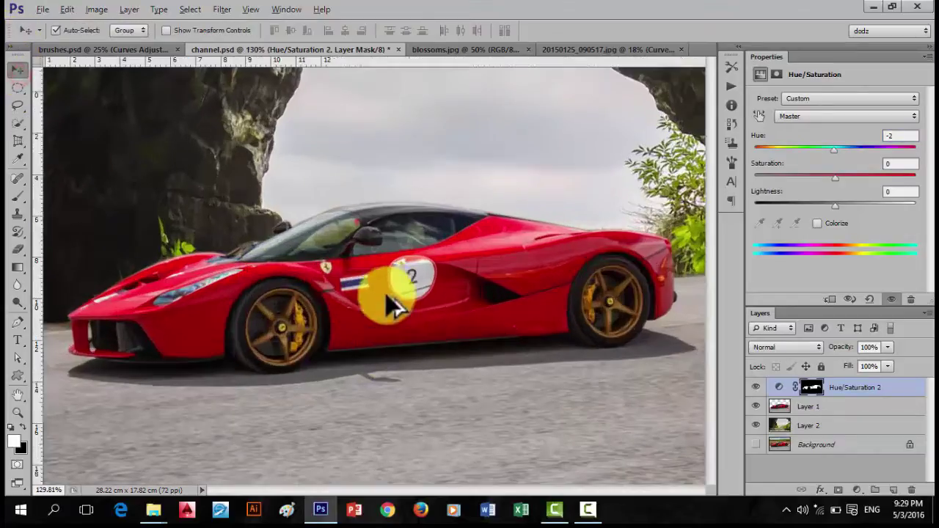
pyautogui.scroll(-1, 393, 289)
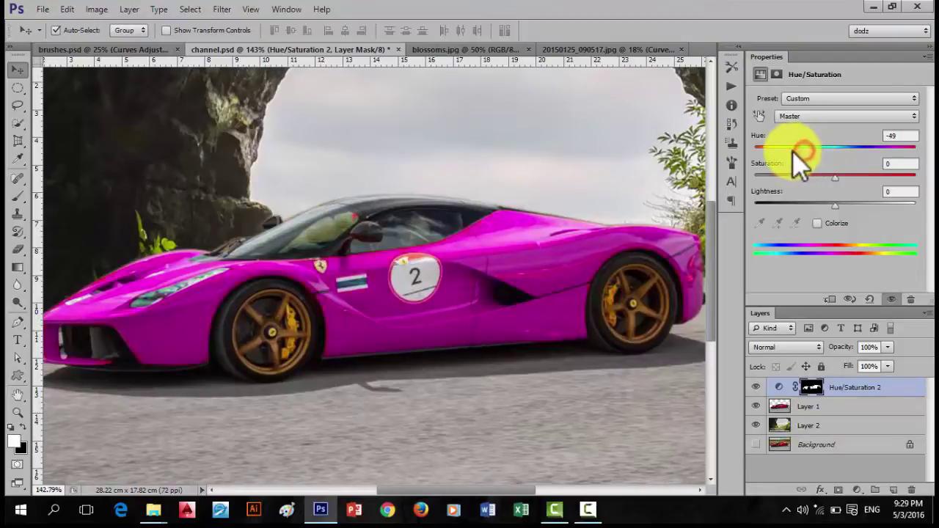
pyautogui.moveTo(793, 152)
pyautogui.mouseDown()
pyautogui.moveTo(784, 152)
pyautogui.moveTo(793, 160)
pyautogui.mouseUp()
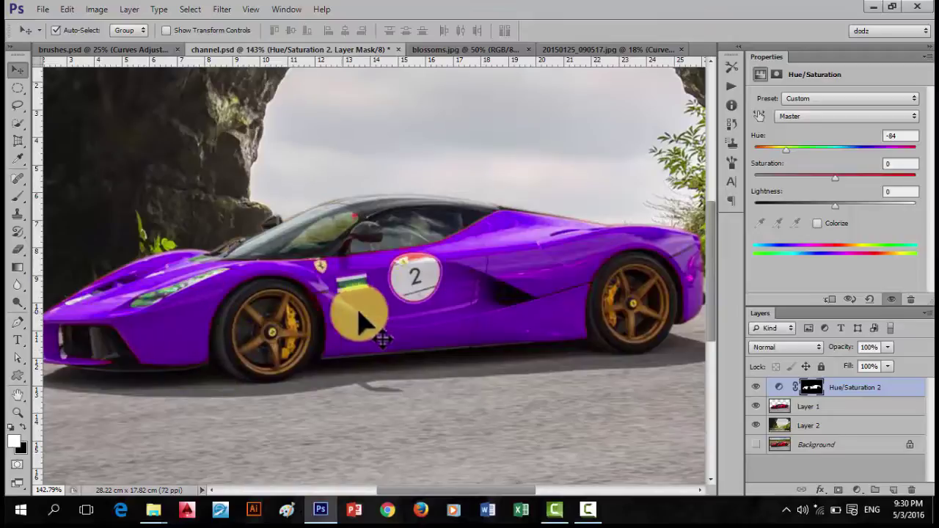
pyautogui.moveTo(782, 146); pyautogui.dragTo(773, 146)
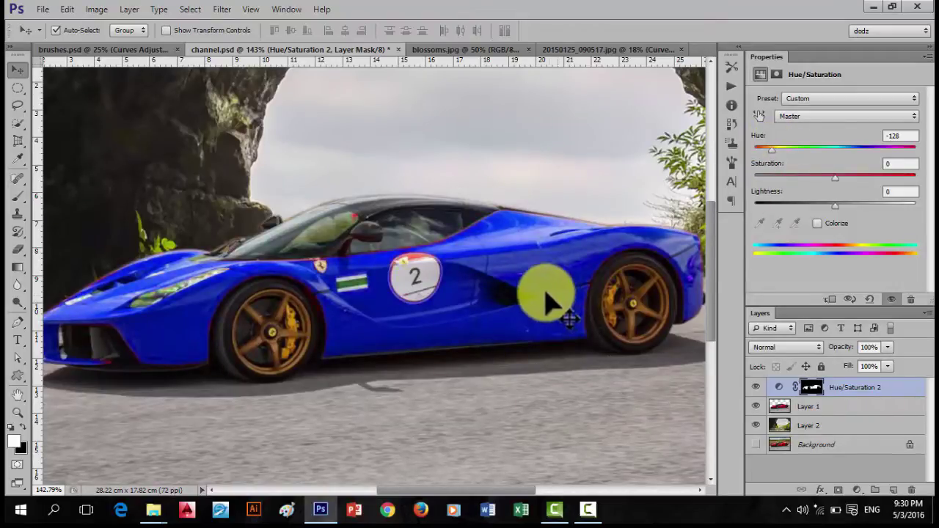
# Examine the recoloured car body up close along the front, the wheel arch, the window edge and the number 2 decal
pyautogui.scroll(1, 493, 246)
pyautogui.scroll(2, 494, 246)
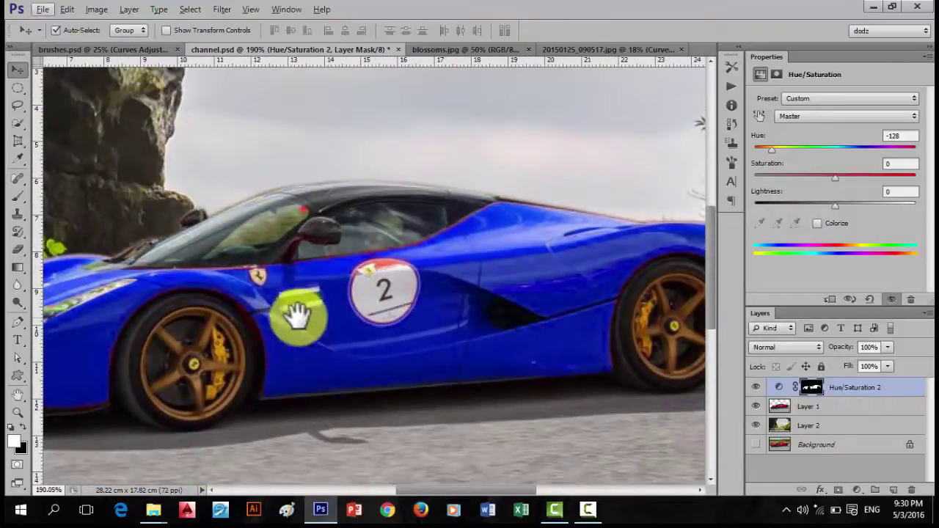
pyautogui.moveTo(295, 315); pyautogui.dragTo(387, 301)
pyautogui.press('XF86AudioMute')
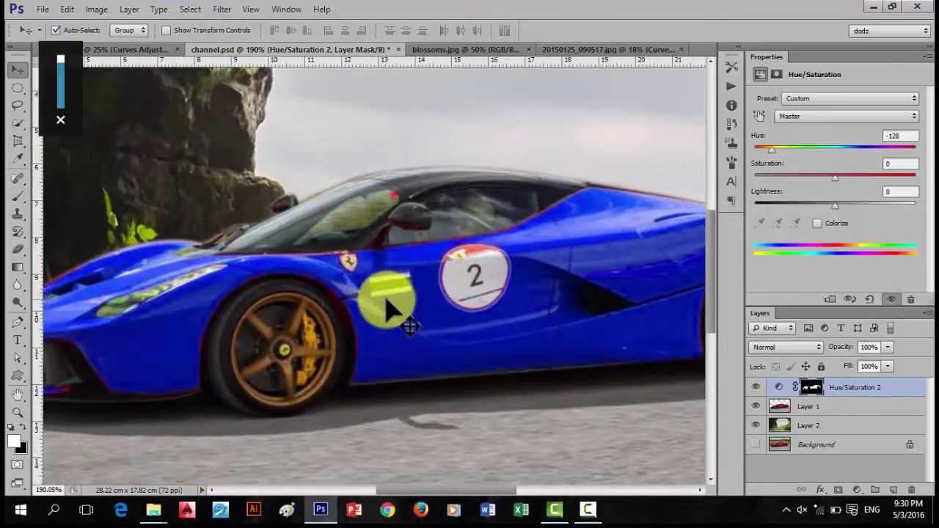
pyautogui.scroll(5, 377, 305)
pyautogui.moveTo(317, 271); pyautogui.dragTo(562, 210)
pyautogui.scroll(1, 520, 272)
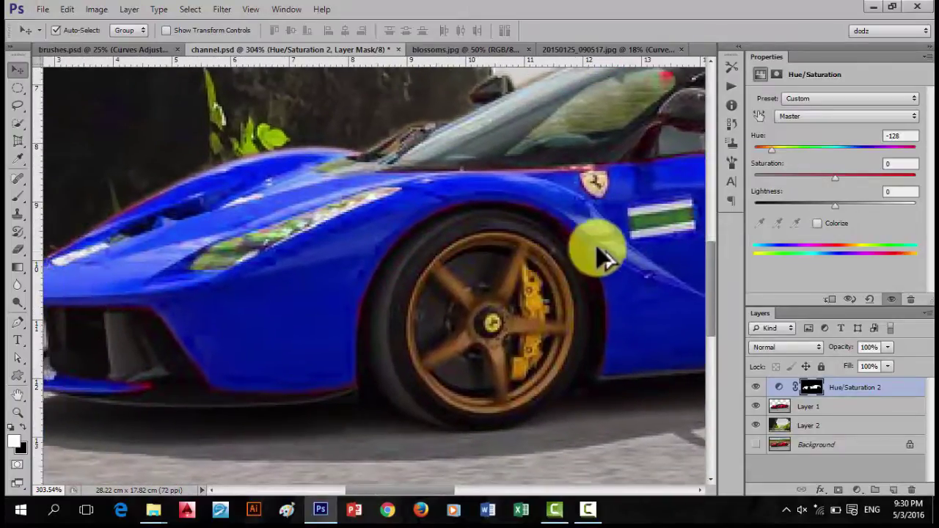
pyautogui.scroll(-3, 609, 249)
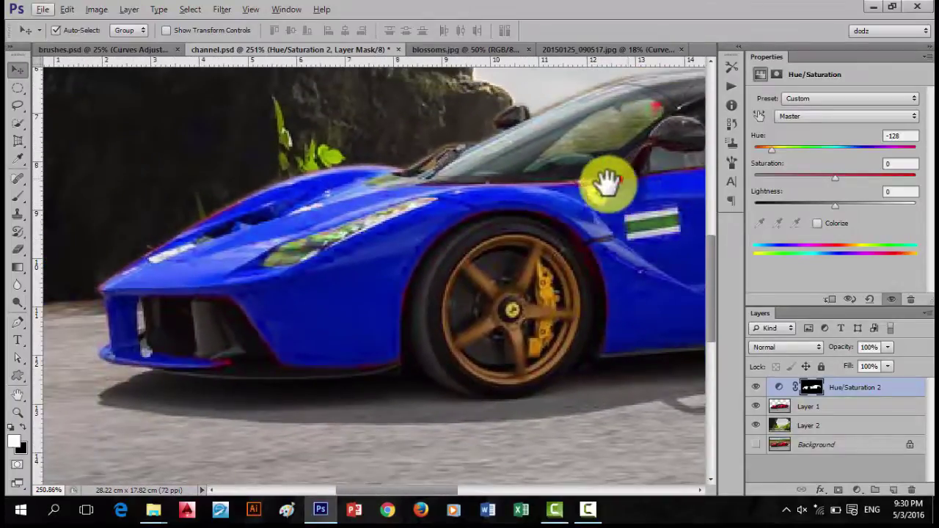
pyautogui.moveTo(604, 184); pyautogui.dragTo(378, 234)
pyautogui.scroll(2, 463, 250)
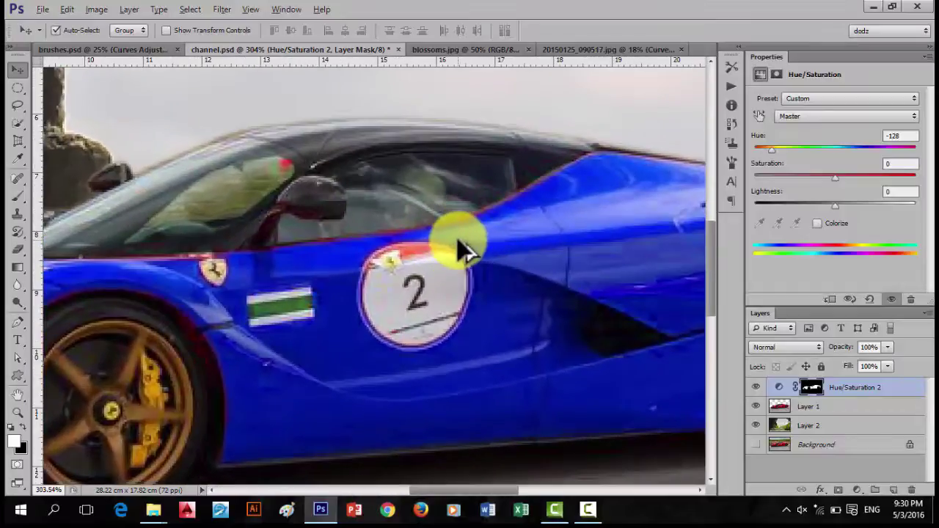
pyautogui.scroll(1, 456, 234)
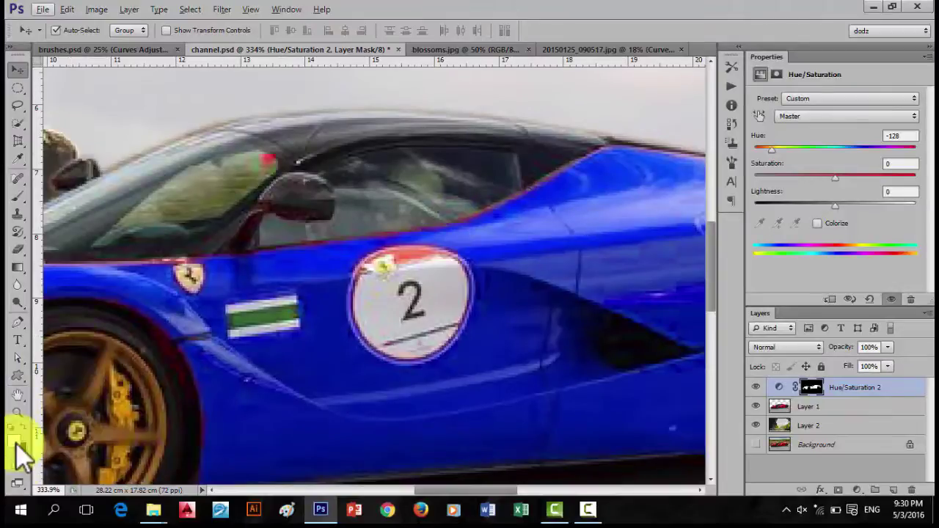
# Touch up the Hue/Saturation 2 mask along the side window's lower edge with the Brush, painting black and restoring the blue with white
pyautogui.press('b')
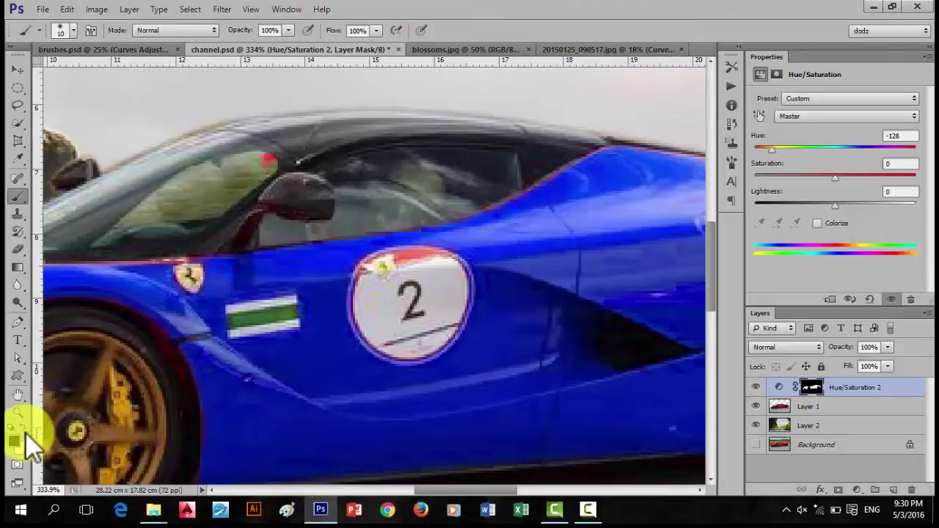
pyautogui.moveTo(325, 203)
pyautogui.mouseDown()
pyautogui.moveTo(360, 239)
pyautogui.moveTo(443, 225)
pyautogui.moveTo(361, 237)
pyautogui.mouseUp()
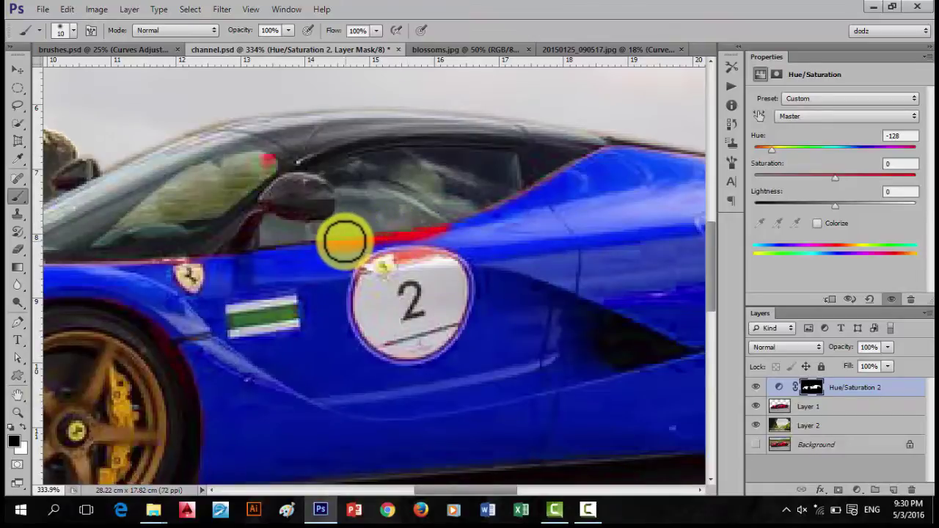
pyautogui.moveTo(329, 251)
pyautogui.mouseDown()
pyautogui.moveTo(419, 227)
pyautogui.moveTo(463, 226)
pyautogui.moveTo(432, 237)
pyautogui.mouseUp()
pyautogui.moveTo(338, 249); pyautogui.dragTo(323, 252)
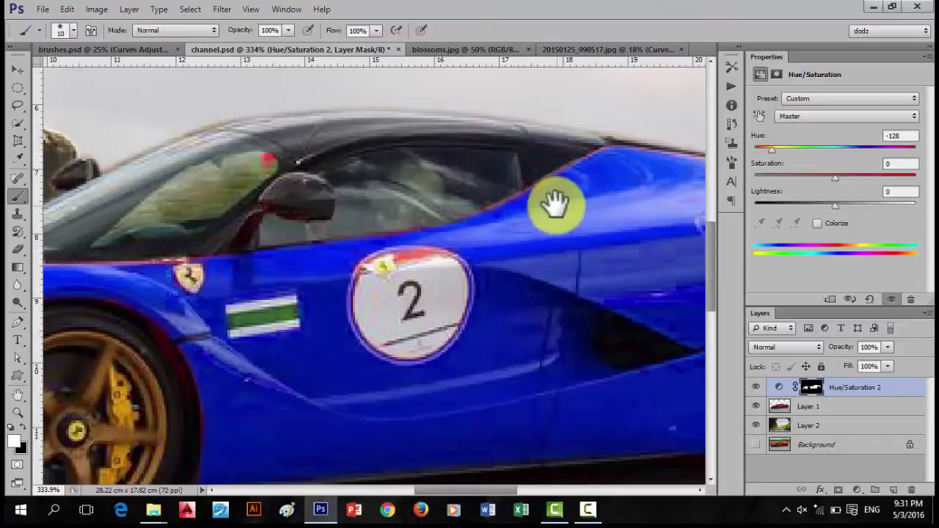
pyautogui.moveTo(554, 204); pyautogui.dragTo(354, 223)
pyautogui.moveTo(281, 239)
pyautogui.mouseDown()
pyautogui.moveTo(398, 179)
pyautogui.moveTo(297, 231)
pyautogui.mouseUp()
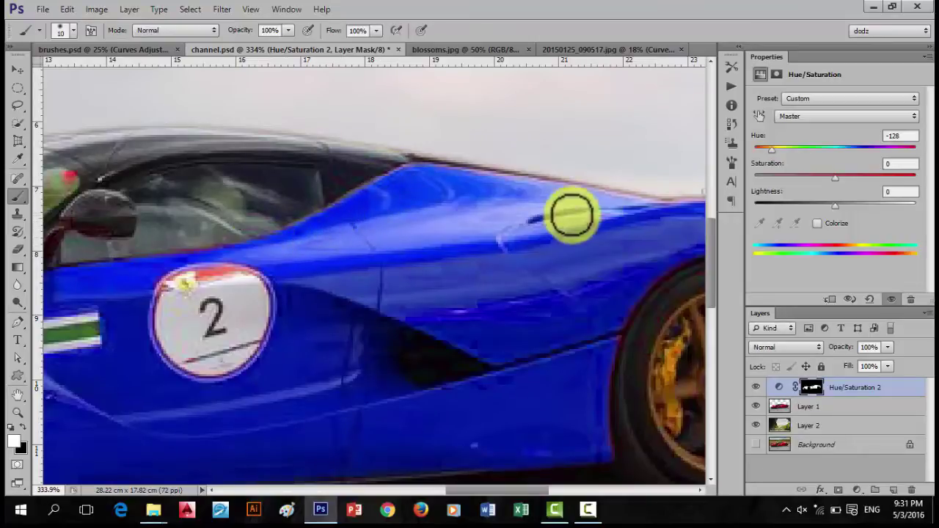
# Examine the recoloured car body up close along the rear fender, the door, the front wheel arch and the headlight
pyautogui.moveTo(595, 212)
pyautogui.mouseDown()
pyautogui.moveTo(455, 256)
pyautogui.moveTo(304, 243)
pyautogui.mouseUp()
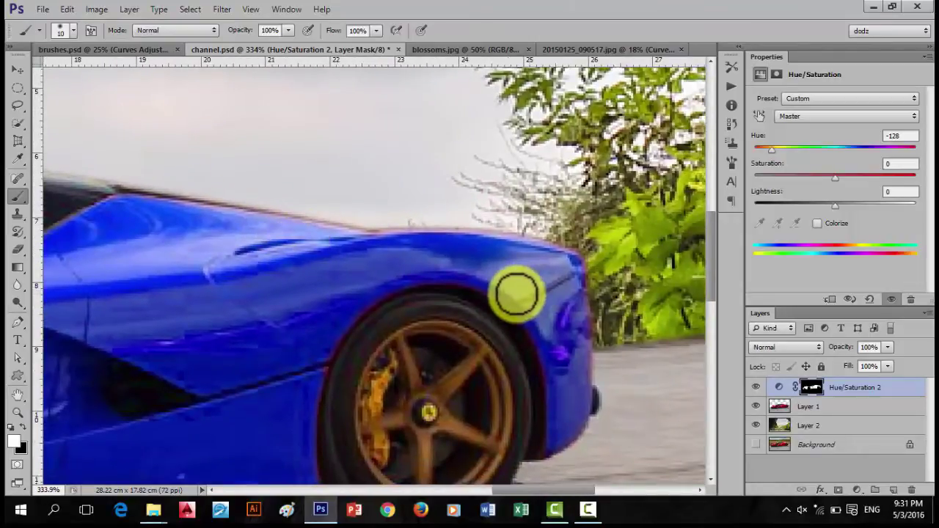
pyautogui.moveTo(566, 314)
pyautogui.mouseDown()
pyautogui.moveTo(573, 349)
pyautogui.moveTo(578, 300)
pyautogui.moveTo(582, 331)
pyautogui.moveTo(568, 279)
pyautogui.mouseUp()
pyautogui.moveTo(497, 251)
pyautogui.mouseDown()
pyautogui.moveTo(362, 239)
pyautogui.moveTo(565, 220)
pyautogui.mouseUp()
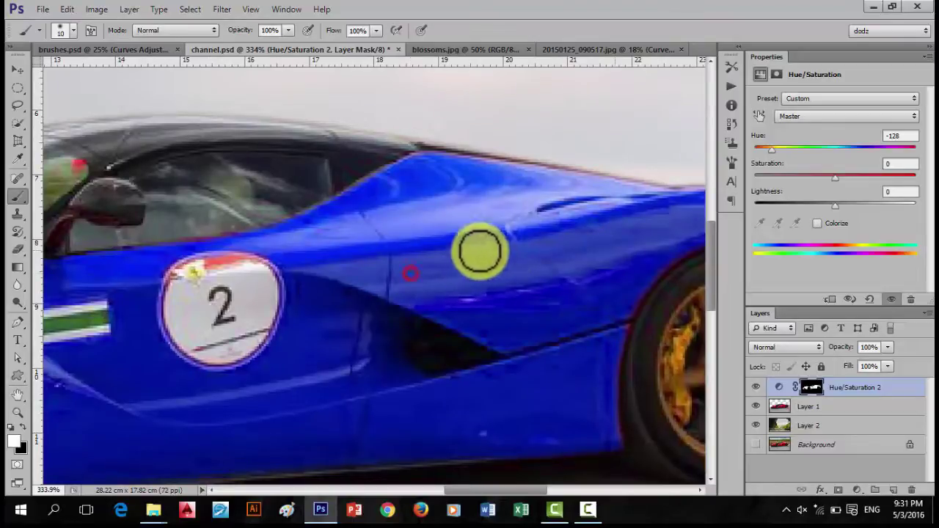
pyautogui.moveTo(348, 264); pyautogui.dragTo(524, 212)
pyautogui.moveTo(319, 292)
pyautogui.mouseDown()
pyautogui.moveTo(466, 260)
pyautogui.moveTo(633, 262)
pyautogui.mouseUp()
pyautogui.moveTo(89, 343)
pyautogui.mouseDown()
pyautogui.moveTo(330, 313)
pyautogui.moveTo(355, 299)
pyautogui.mouseUp()
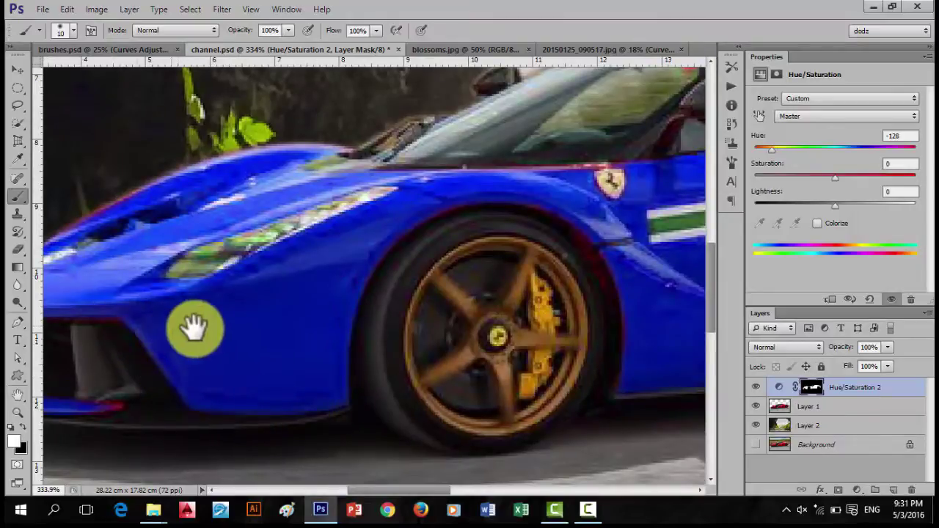
pyautogui.moveTo(203, 324); pyautogui.dragTo(499, 296)
pyautogui.moveTo(437, 295)
pyautogui.mouseDown()
pyautogui.moveTo(383, 283)
pyautogui.moveTo(270, 291)
pyautogui.mouseUp()
pyautogui.moveTo(311, 266); pyautogui.dragTo(332, 332)
pyautogui.moveTo(257, 336)
pyautogui.mouseDown()
pyautogui.moveTo(281, 349)
pyautogui.moveTo(463, 245)
pyautogui.moveTo(419, 260)
pyautogui.moveTo(548, 201)
pyautogui.moveTo(626, 193)
pyautogui.moveTo(584, 212)
pyautogui.moveTo(563, 247)
pyautogui.moveTo(85, 299)
pyautogui.mouseUp()
# View the whole blue car, check the lesson outline in brushes.psd and return to channel.psd
pyautogui.scroll(-8, 477, 259)
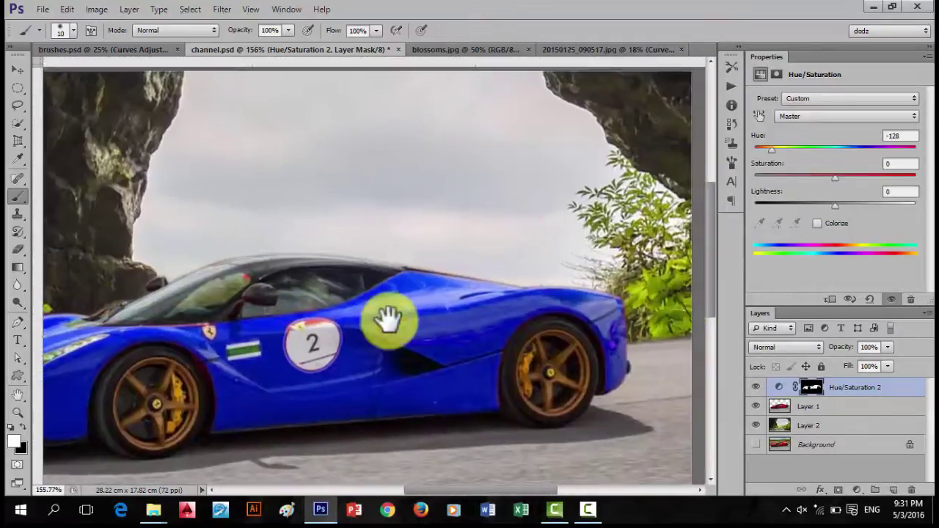
pyautogui.scroll(-3, 390, 320)
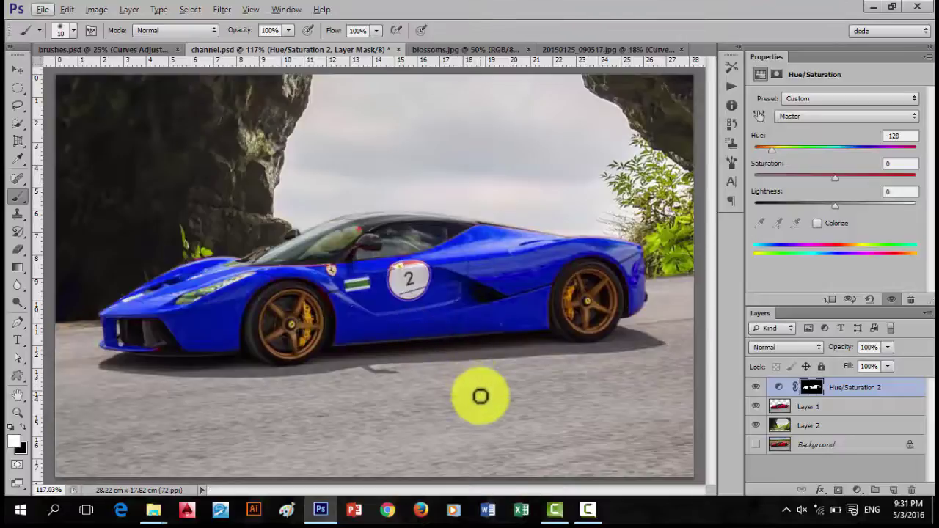
pyautogui.click(145, 51)
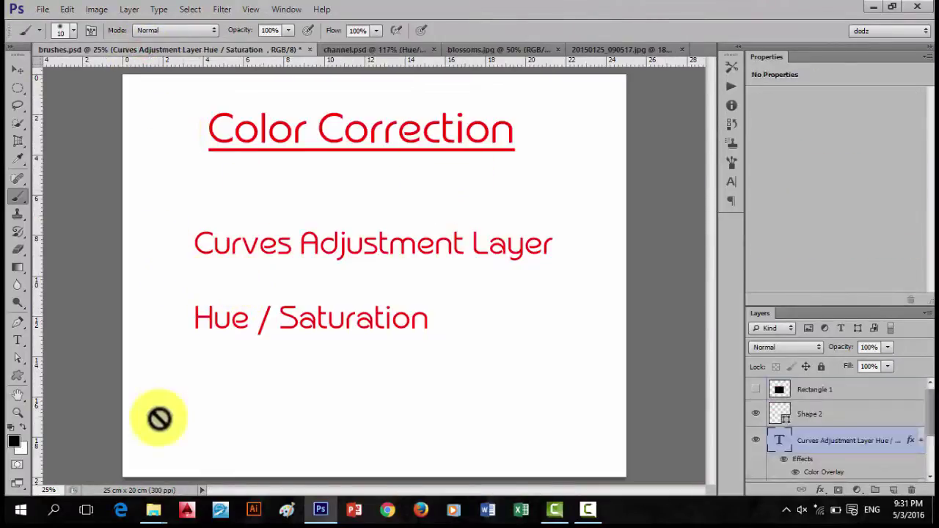
pyautogui.click(369, 50)
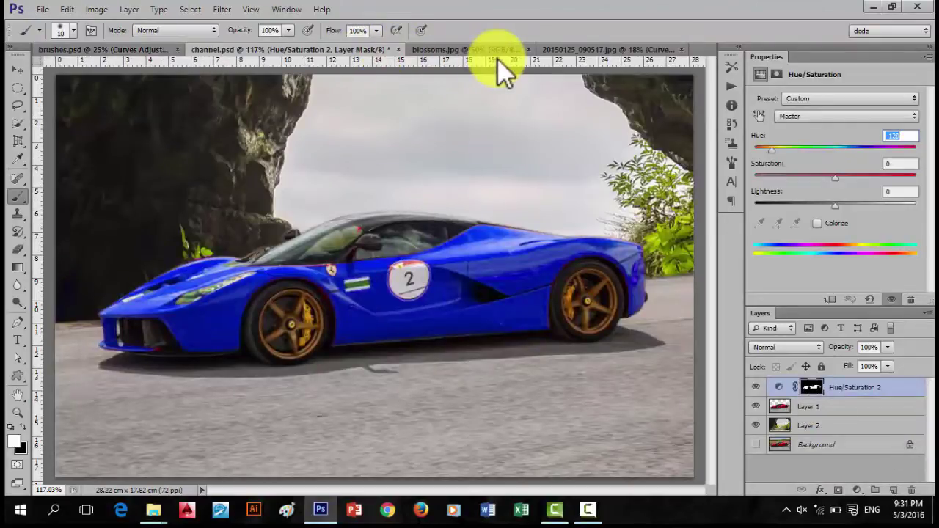